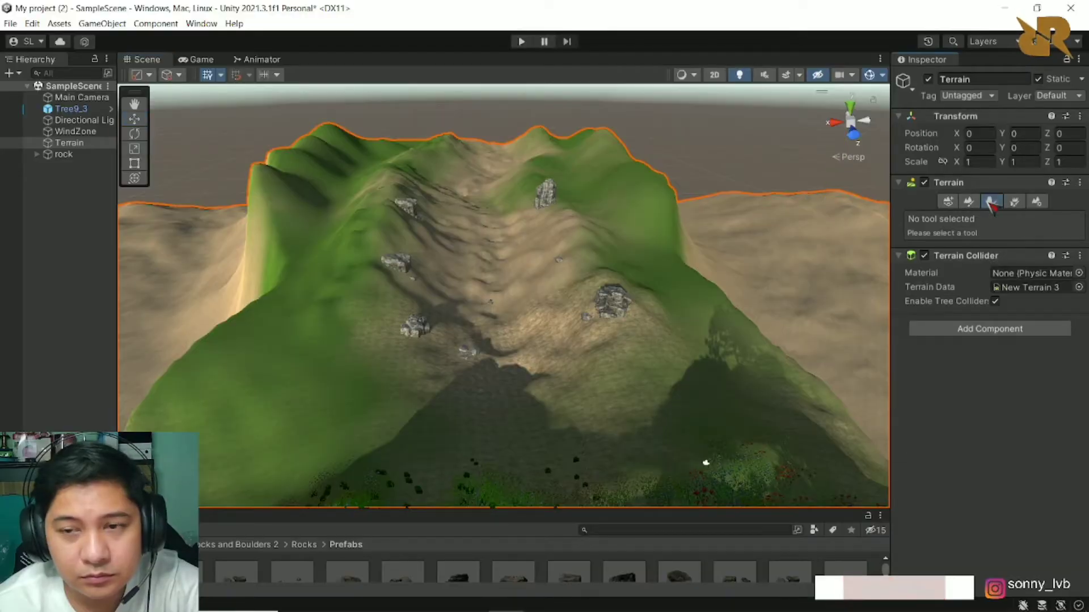
Step: Add PF Conifer Small BOTD as a new terrain tree type through Edit Trees > Add Tree
{"action": "left_click", "coordinate": [991, 202]}
{"action": "left_click", "coordinate": [1015, 354]}
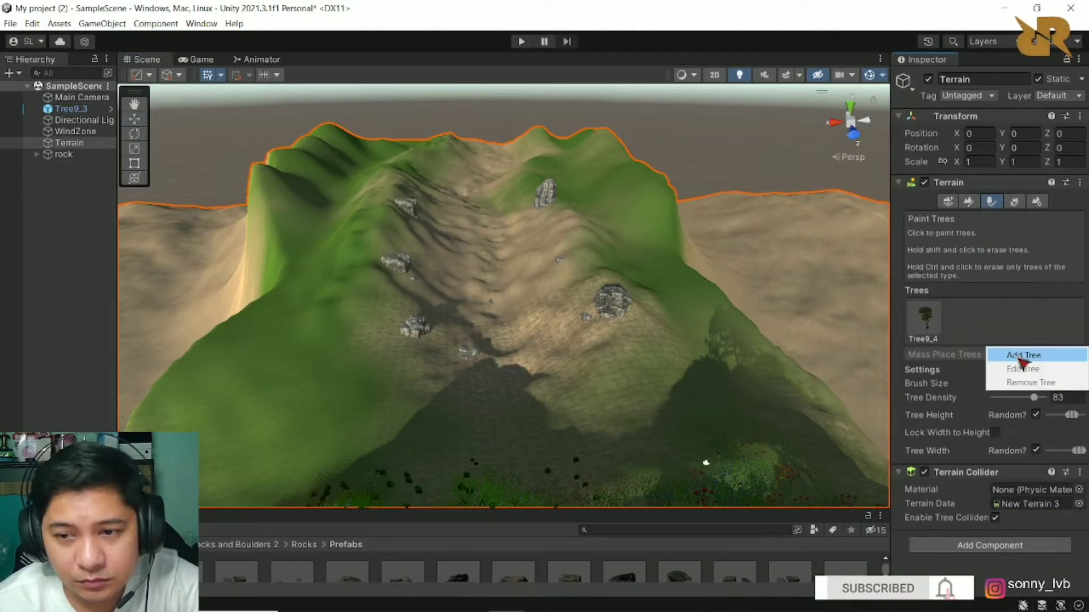
{"action": "left_click", "coordinate": [1020, 358]}
{"action": "left_click", "coordinate": [786, 191]}
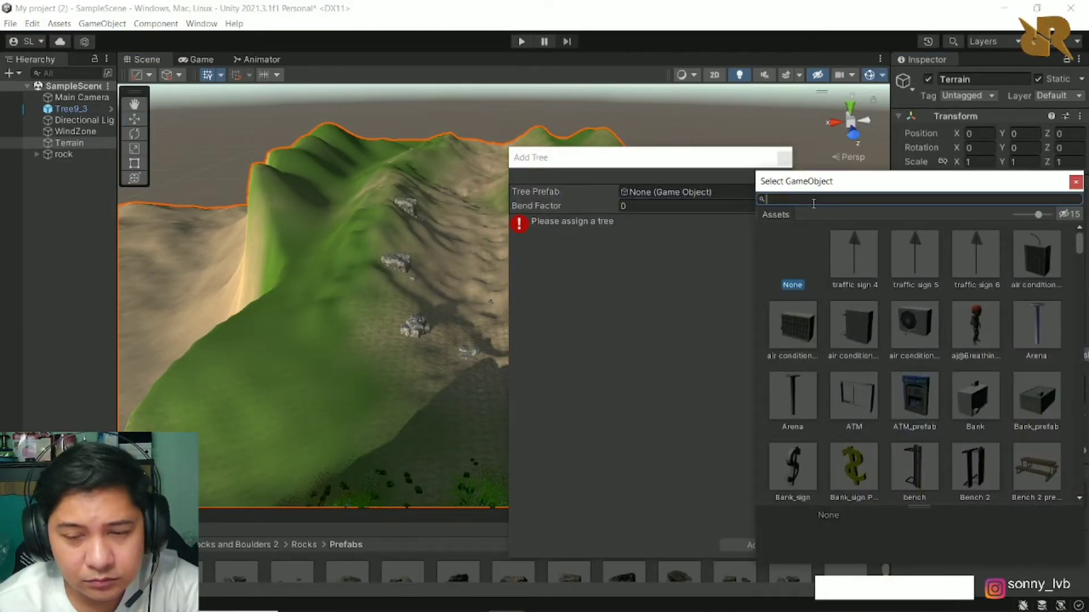
{"action": "type", "text": "con"}
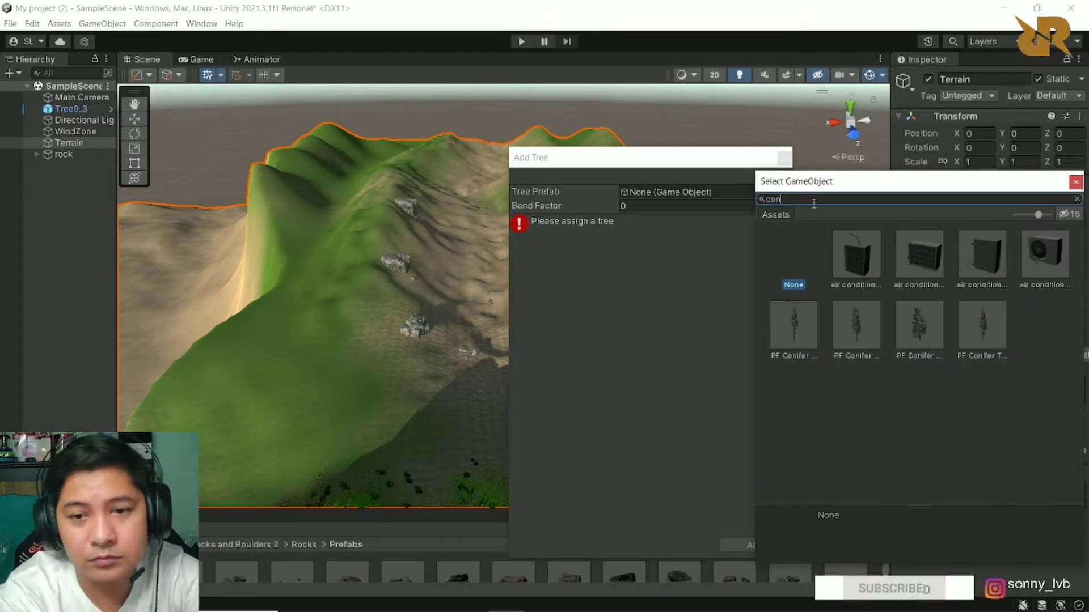
{"action": "double_click", "coordinate": [918, 326]}
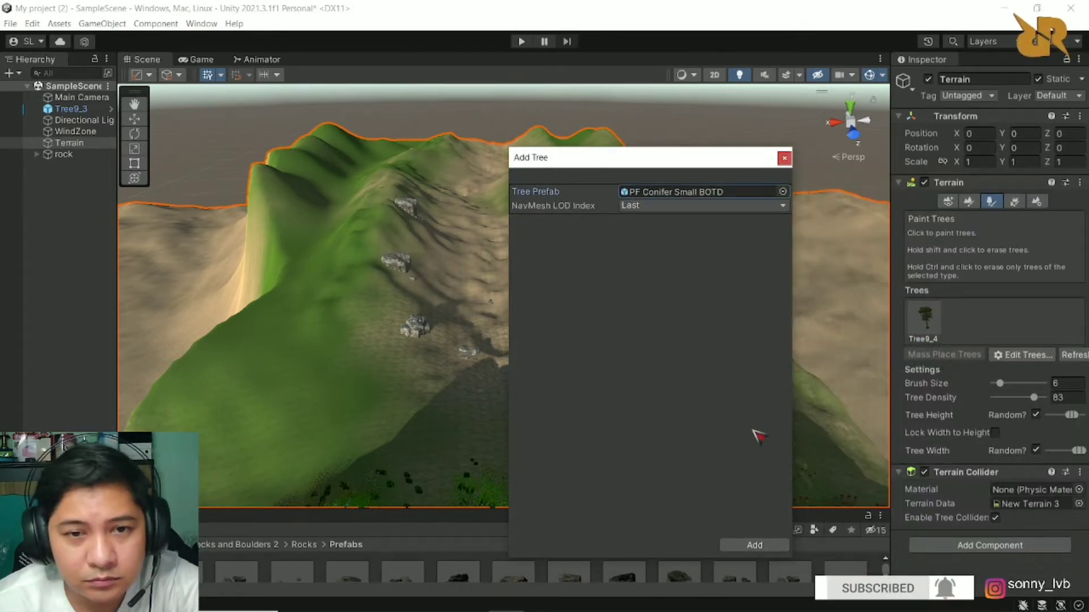
{"action": "left_click", "coordinate": [754, 545]}
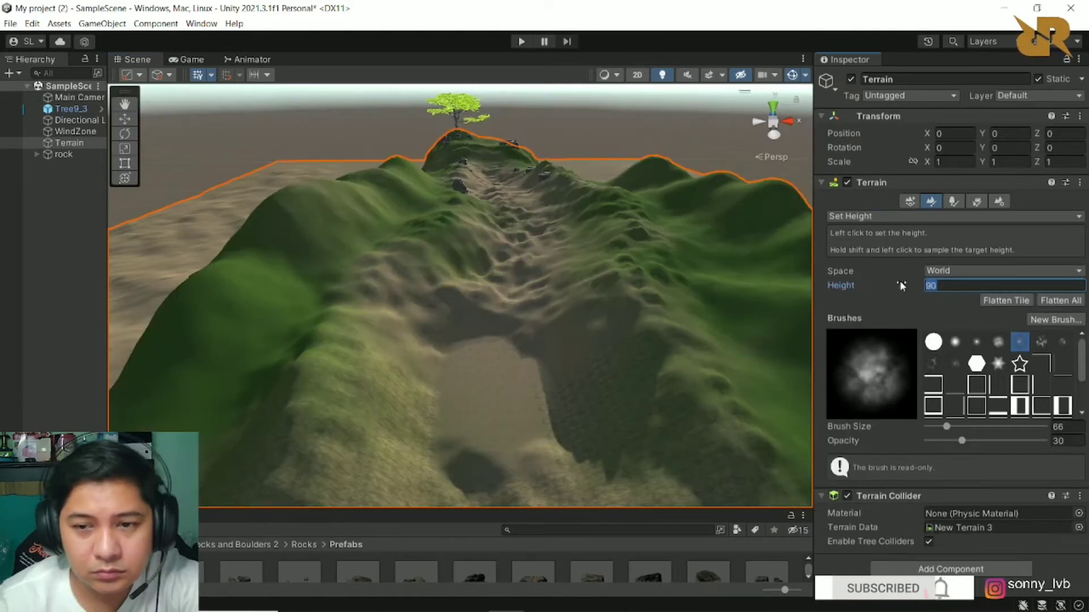
{"action": "type", "text": "100"}
Step: Flatten the valley floor with Set Height at 100, then at 95 further up the path
{"action": "key", "text": "Return"}
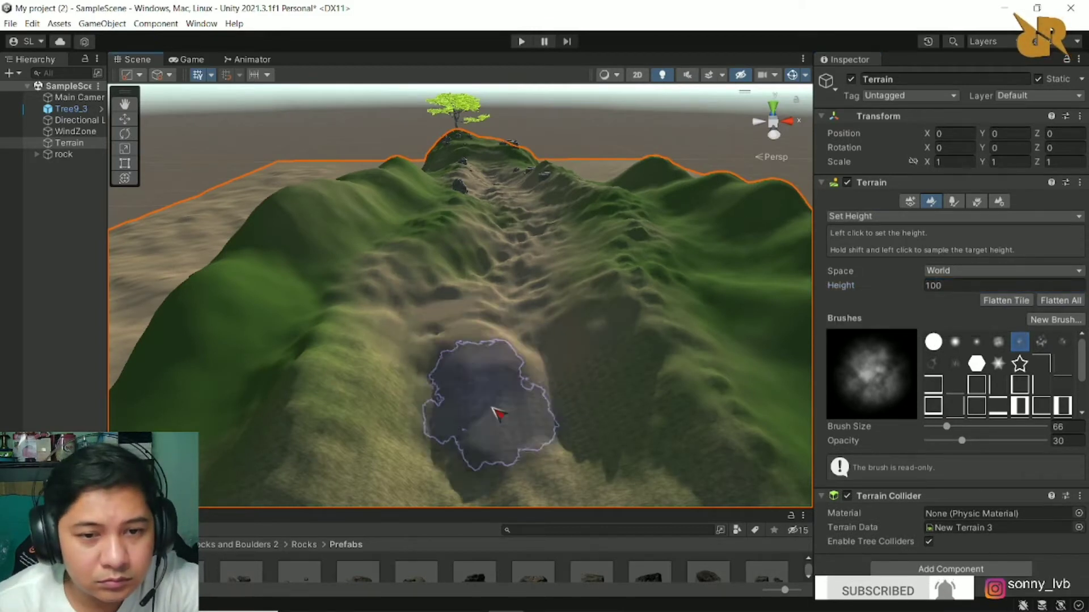
{"action": "left_click_drag", "start_coordinate": [500, 384], "coordinate": [498, 316]}
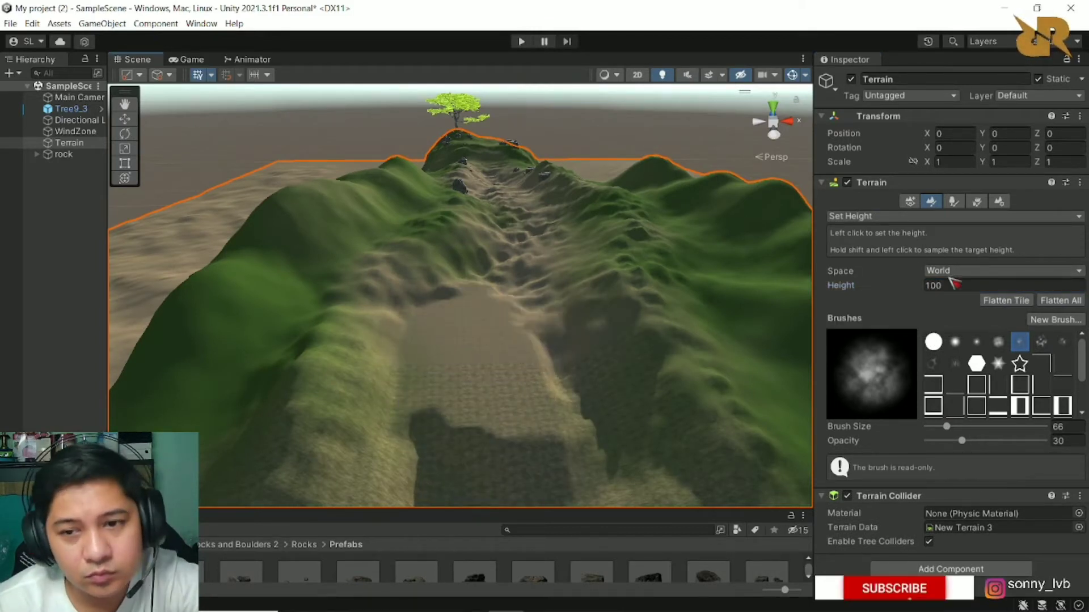
{"action": "type", "text": "95"}
{"action": "key", "text": "Return"}
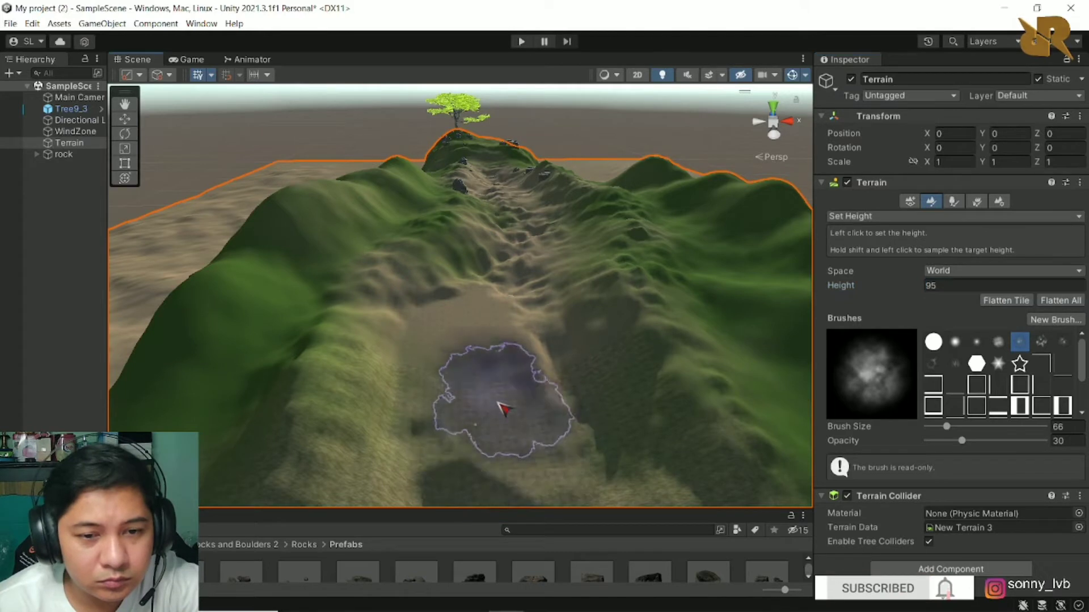
{"action": "left_click_drag", "start_coordinate": [502, 361], "coordinate": [533, 248]}
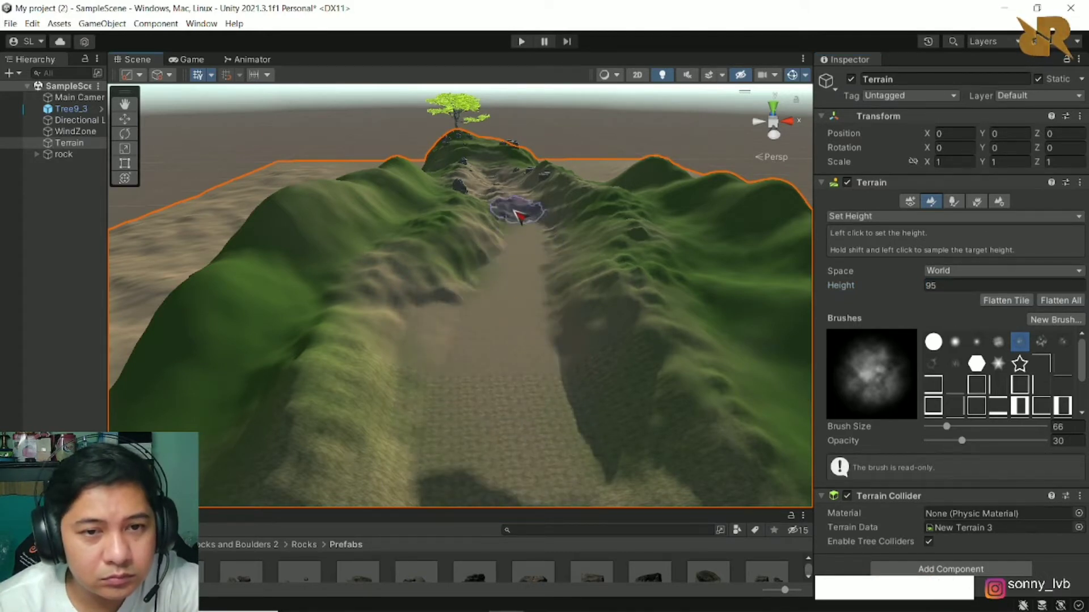
Step: Set the detail brush size to about 61.5 and view the whole valley
{"action": "scroll", "coordinate": [509, 381], "scroll_direction": "up", "scroll_amount": 5}
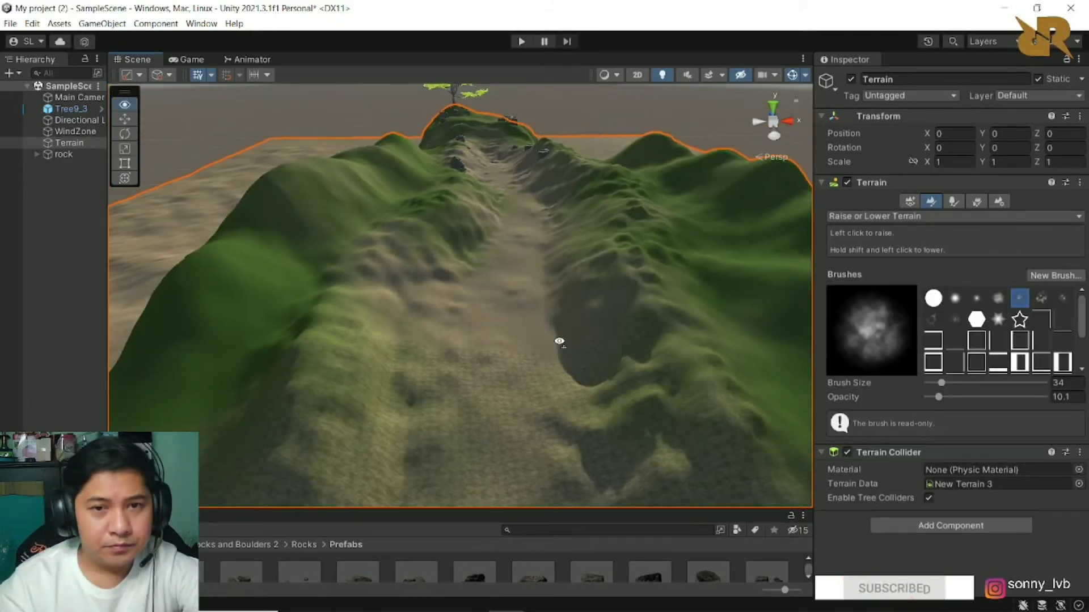
{"action": "left_click_drag", "start_coordinate": [561, 340], "coordinate": [537, 323], "text": "alt"}
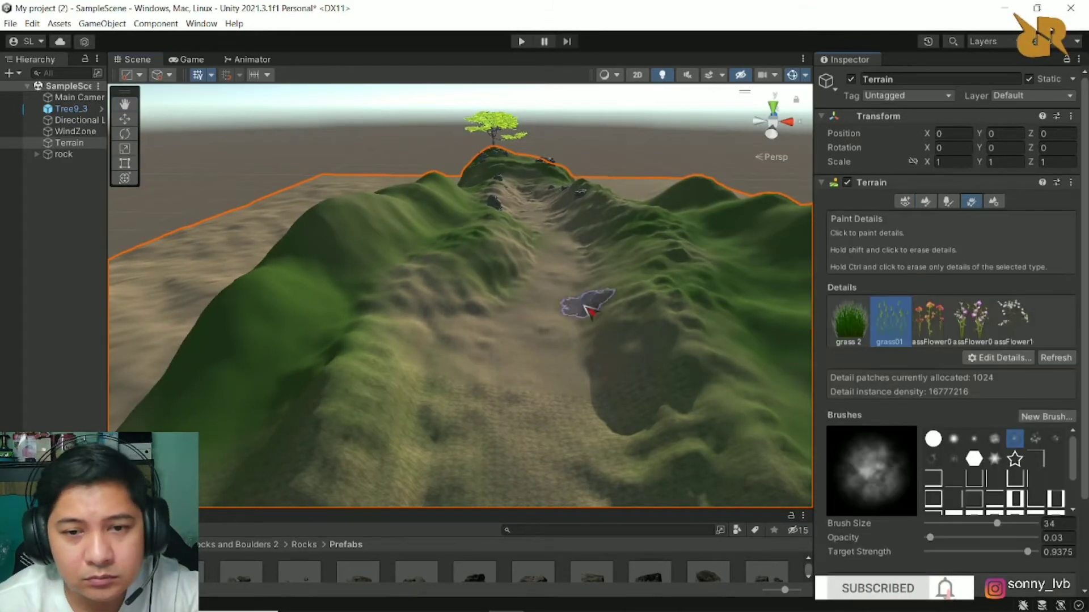
{"action": "left_click_drag", "start_coordinate": [1023, 527], "coordinate": [1025, 527]}
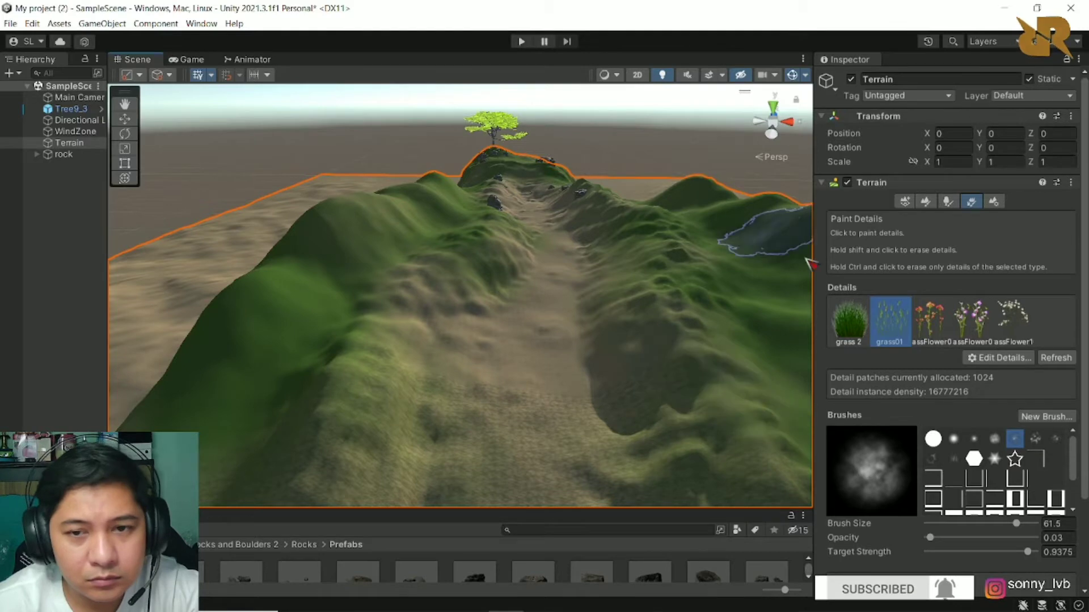
{"action": "left_click_drag", "start_coordinate": [499, 362], "coordinate": [760, 357], "text": "alt"}
{"action": "left_click_drag", "start_coordinate": [757, 160], "coordinate": [591, 116], "text": "alt"}
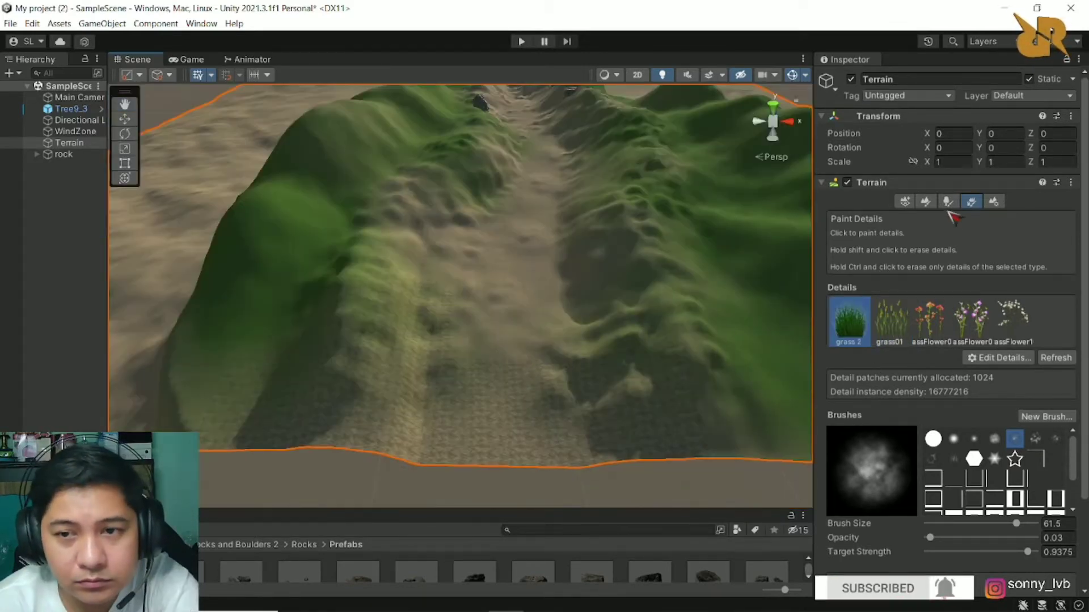
Step: Paint conifers over the left hill and across the right slope
{"action": "left_click", "coordinate": [948, 201]}
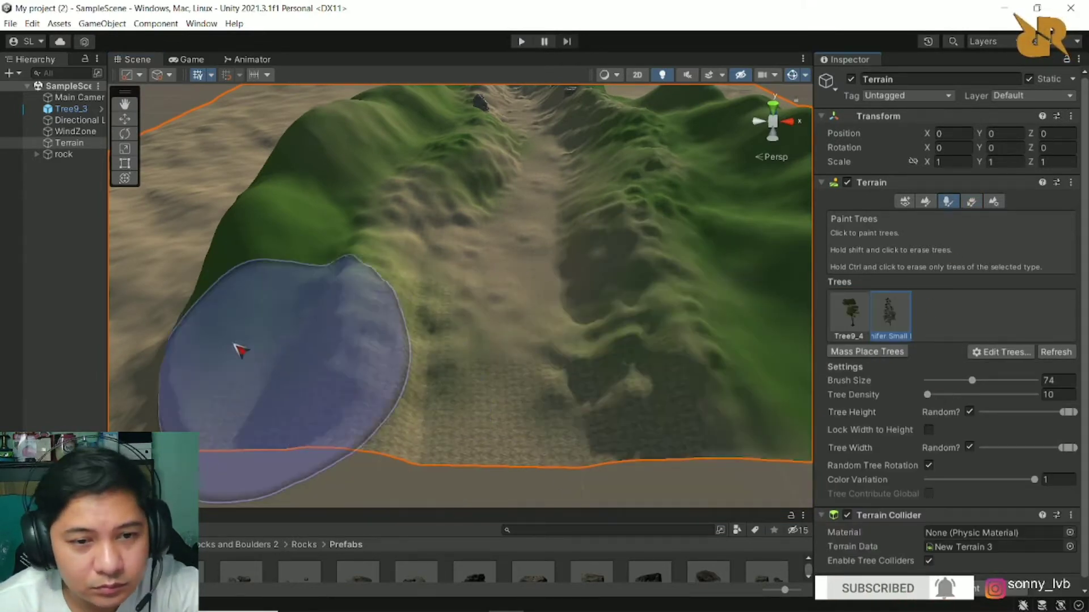
{"action": "left_click_drag", "start_coordinate": [297, 344], "coordinate": [425, 130]}
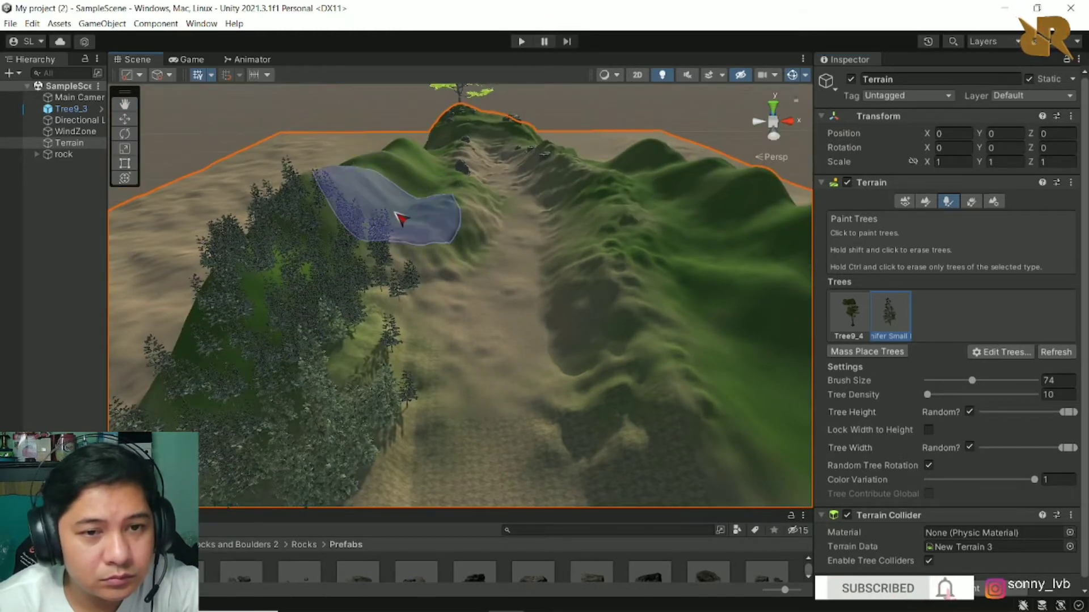
{"action": "left_click_drag", "start_coordinate": [401, 218], "coordinate": [439, 181]}
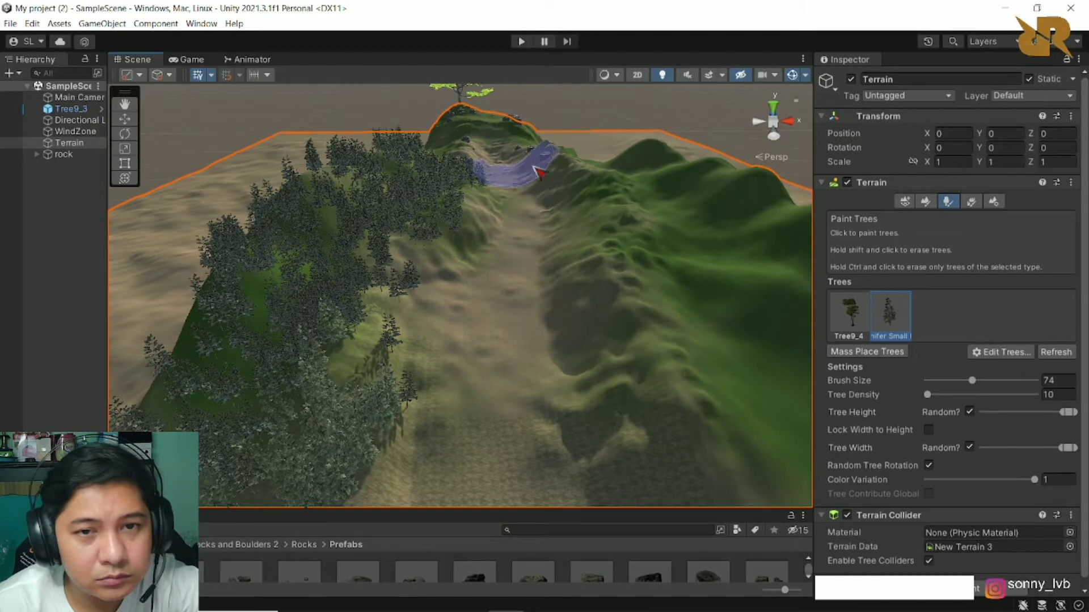
{"action": "left_click_drag", "start_coordinate": [574, 161], "coordinate": [651, 341], "text": "alt"}
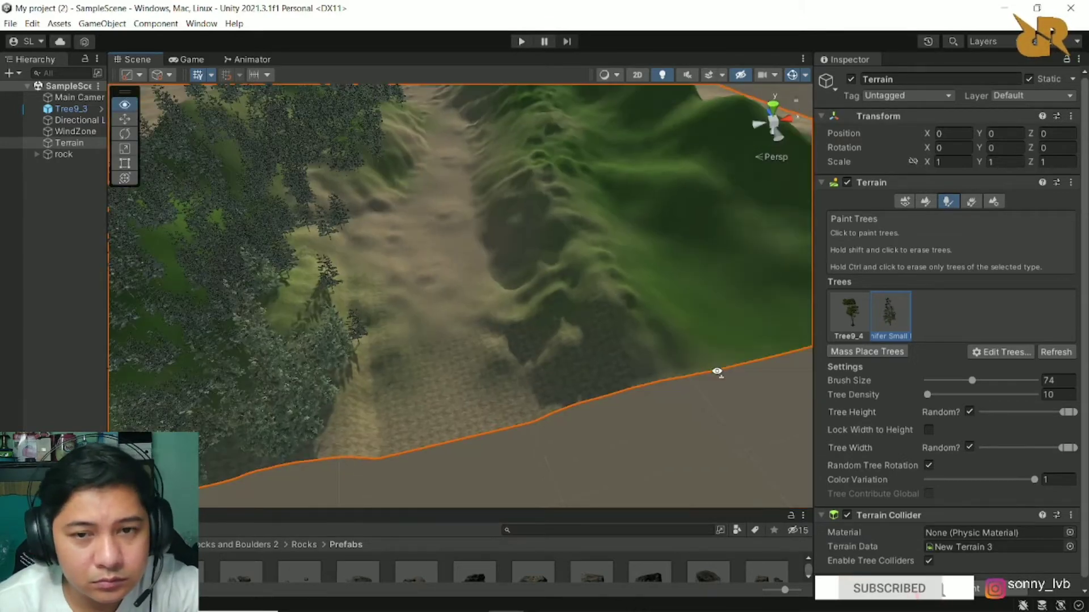
{"action": "mouse_move", "coordinate": [555, 376]}
{"action": "left_mouse_down"}
{"action": "mouse_move", "coordinate": [481, 292]}
{"action": "mouse_move", "coordinate": [495, 221]}
{"action": "left_mouse_up"}
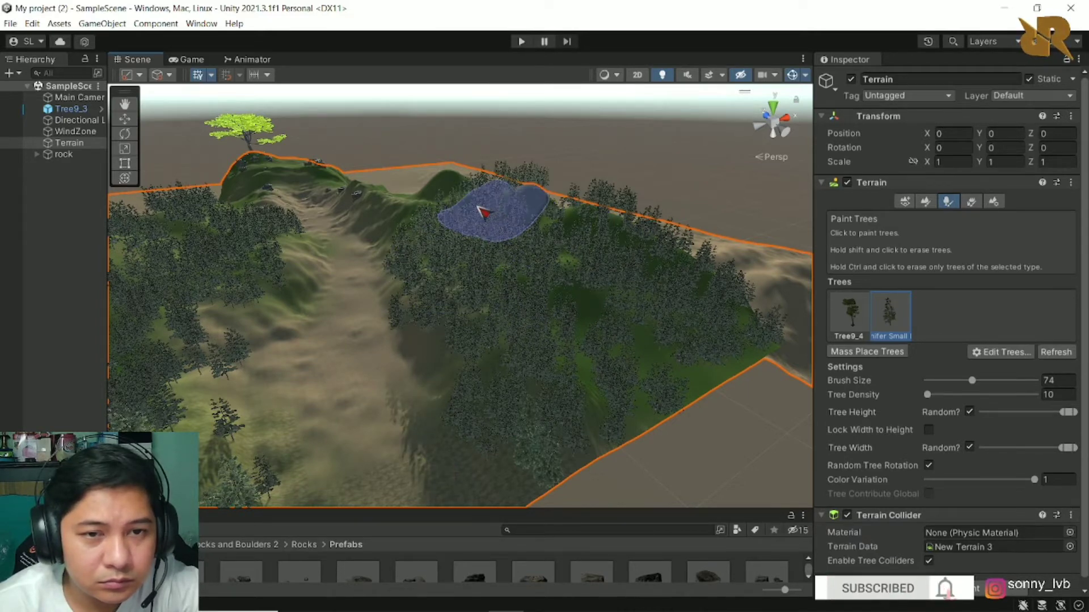
Step: Place individual conifers on the right slope and beside the path
{"action": "left_click_drag", "start_coordinate": [482, 212], "coordinate": [260, 320], "text": "alt"}
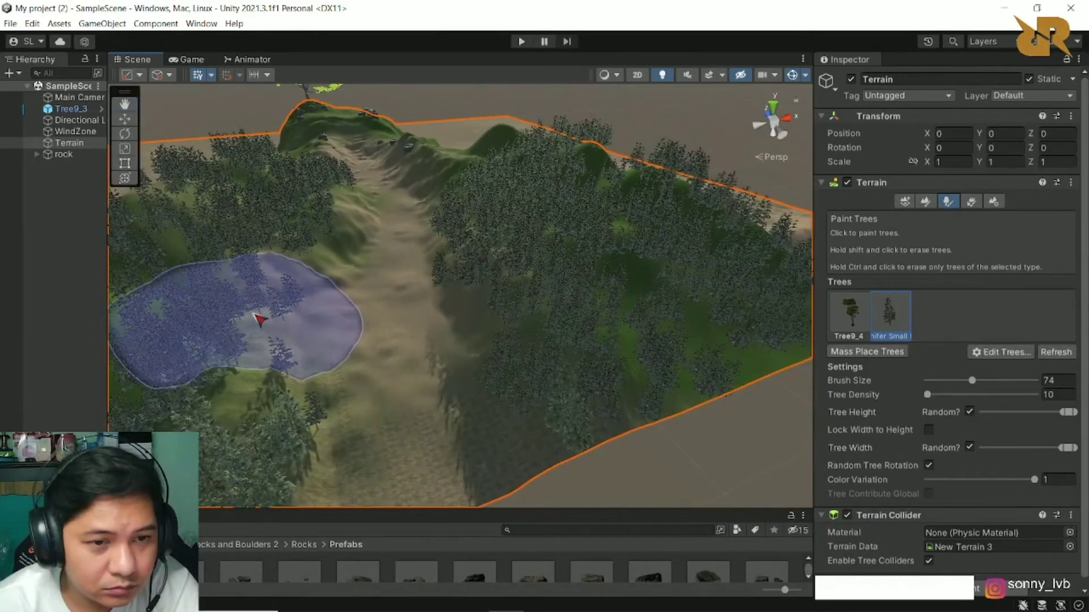
{"action": "left_click_drag", "start_coordinate": [452, 296], "coordinate": [444, 179], "text": "alt"}
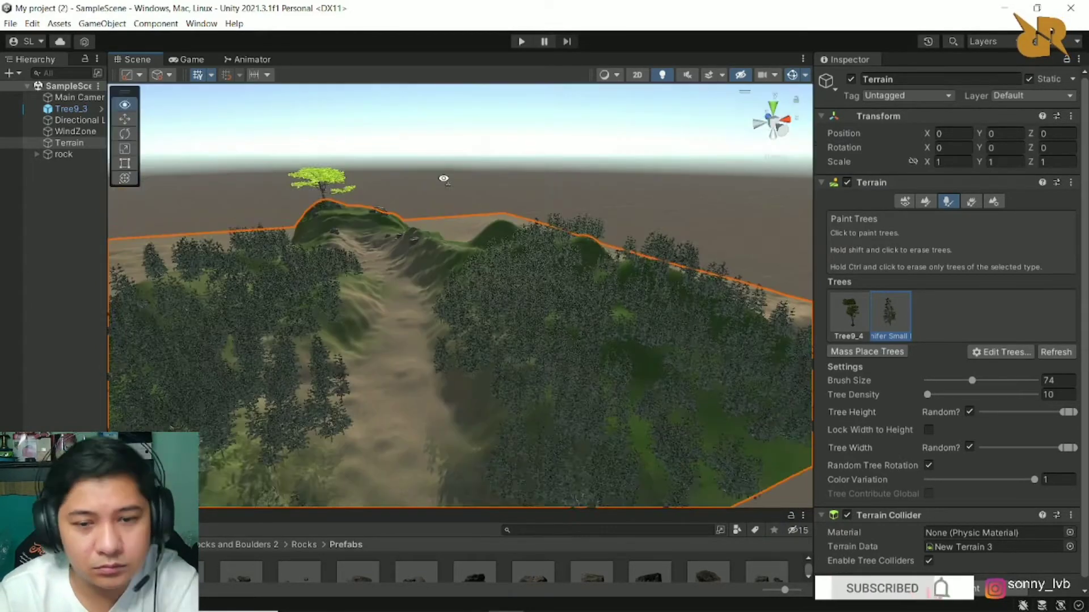
{"action": "scroll", "coordinate": [451, 188], "scroll_direction": "up", "scroll_amount": 5}
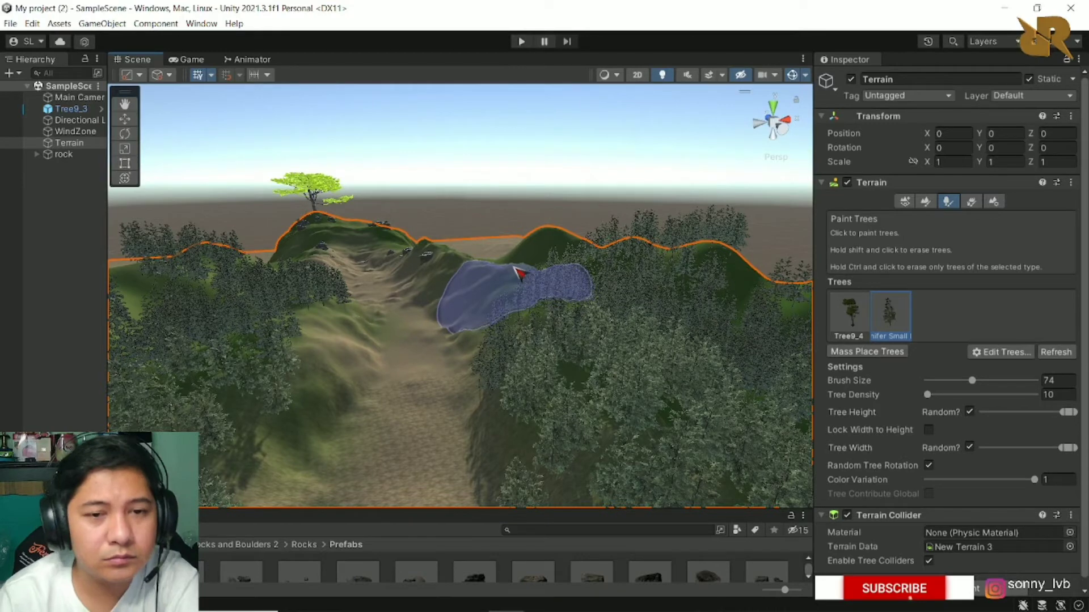
{"action": "left_click_drag", "start_coordinate": [244, 290], "coordinate": [247, 372], "text": "alt"}
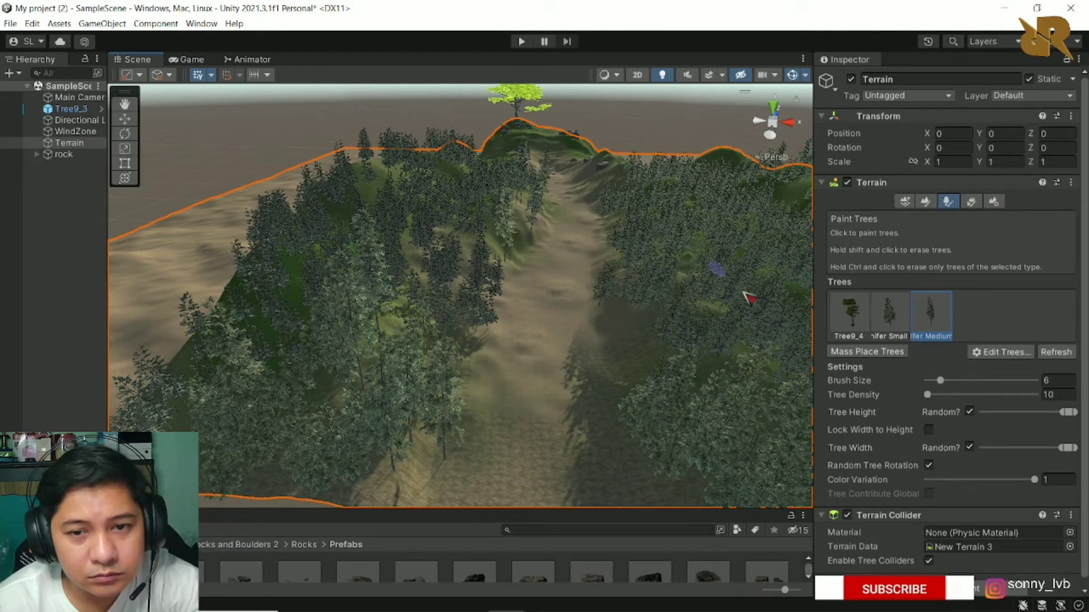
{"action": "left_click", "coordinate": [731, 369]}
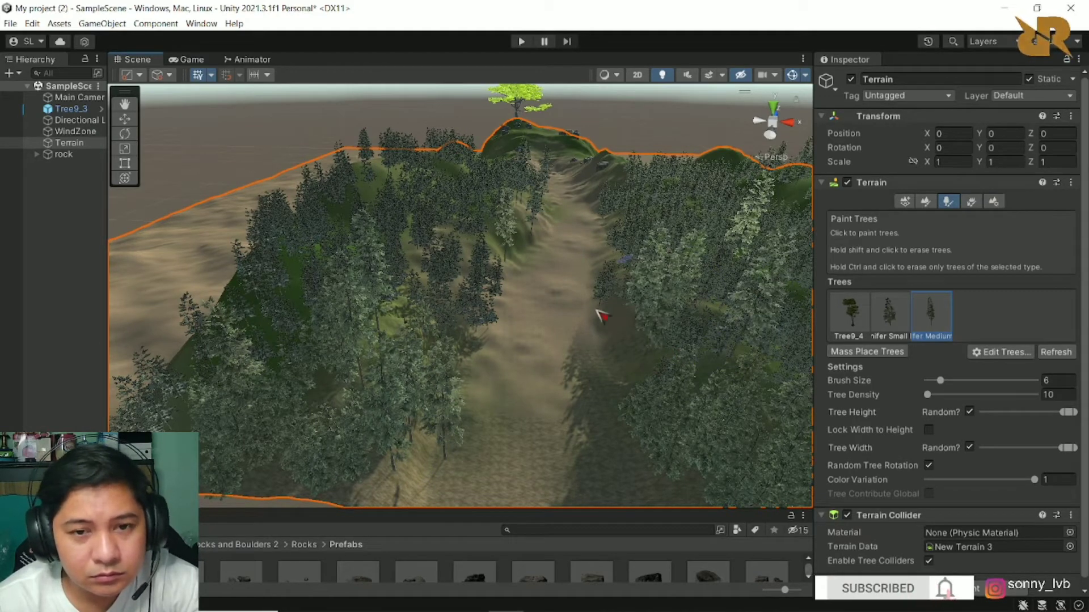
{"action": "left_click", "coordinate": [617, 369]}
{"action": "left_click", "coordinate": [622, 433]}
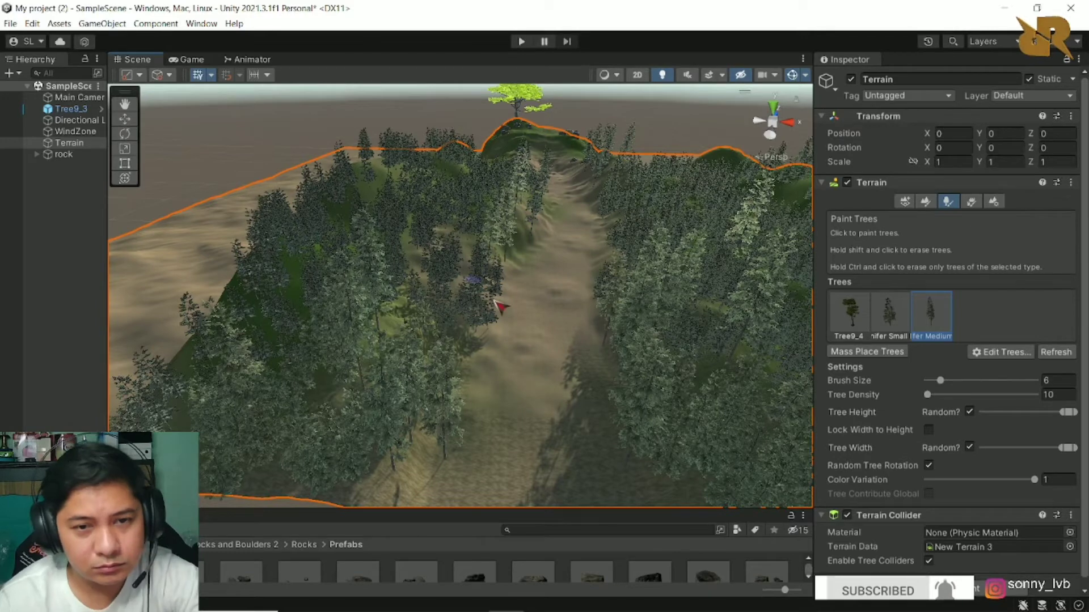
Step: Place a Rock2 rock prefab in the scene near the path
{"action": "left_click_drag", "start_coordinate": [453, 509], "coordinate": [453, 369]}
{"action": "left_click_drag", "start_coordinate": [343, 511], "coordinate": [373, 422]}
{"action": "left_click_drag", "start_coordinate": [414, 328], "coordinate": [414, 326]}
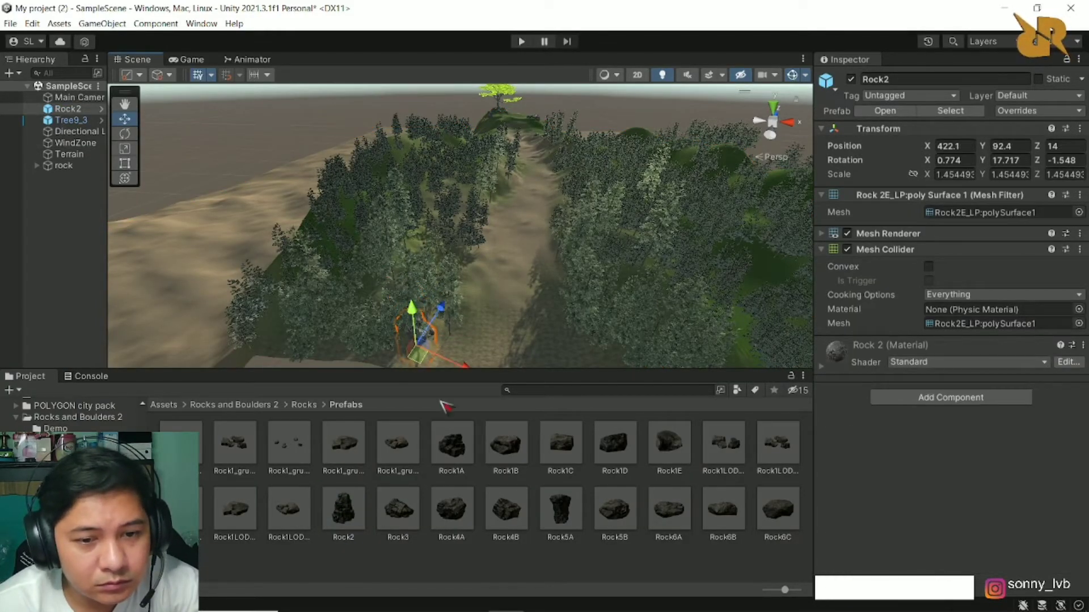
Step: Place Rock1A, Rock5A, Rock5B, Rock3, a second Rock2 and Rock4B along the path
{"action": "left_click_drag", "start_coordinate": [582, 314], "coordinate": [578, 309]}
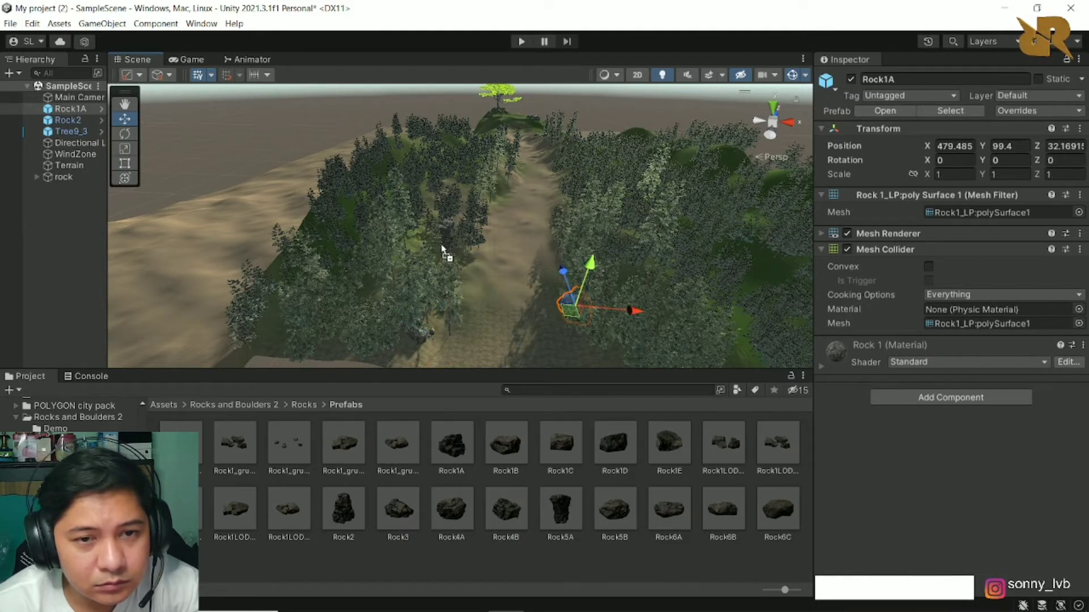
{"action": "left_click_drag", "start_coordinate": [445, 253], "coordinate": [445, 250]}
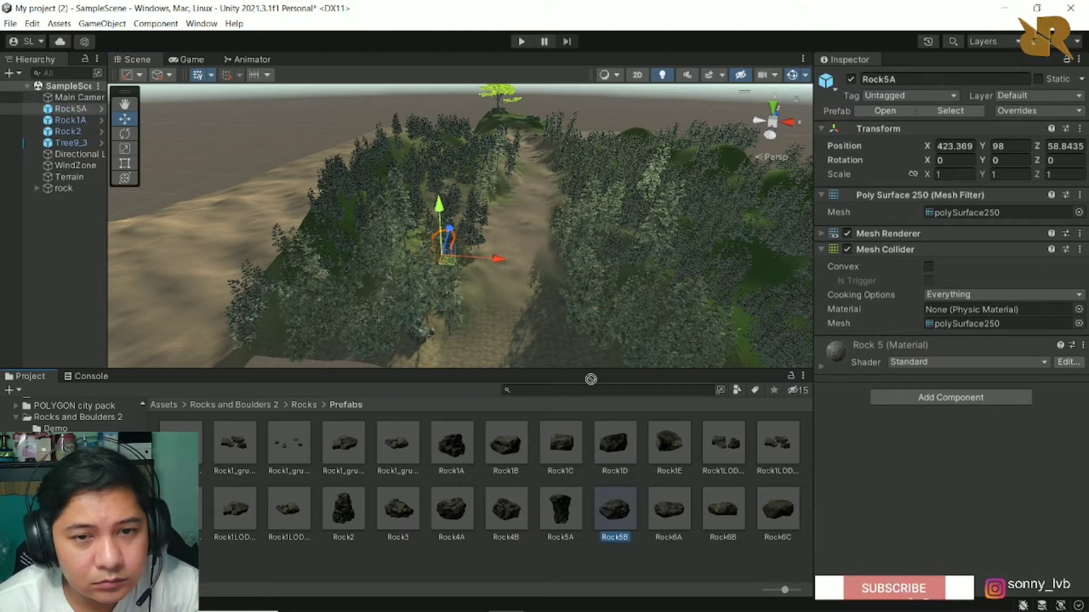
{"action": "left_click_drag", "start_coordinate": [572, 265], "coordinate": [556, 258]}
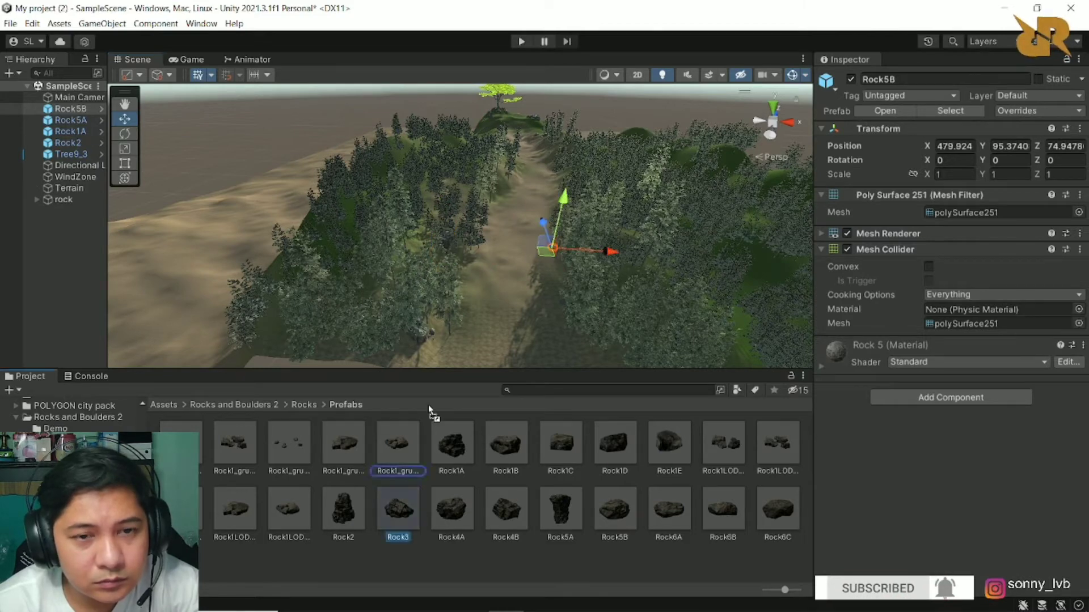
{"action": "left_click_drag", "start_coordinate": [489, 207], "coordinate": [489, 203]}
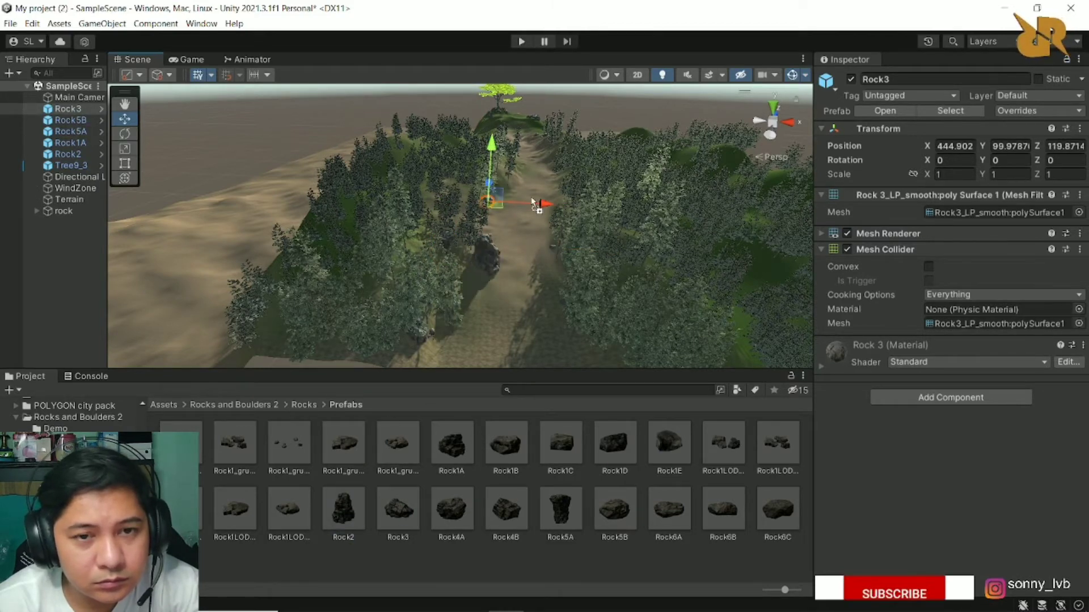
{"action": "left_click_drag", "start_coordinate": [343, 511], "coordinate": [506, 181]}
{"action": "left_click_drag", "start_coordinate": [506, 511], "coordinate": [567, 238]}
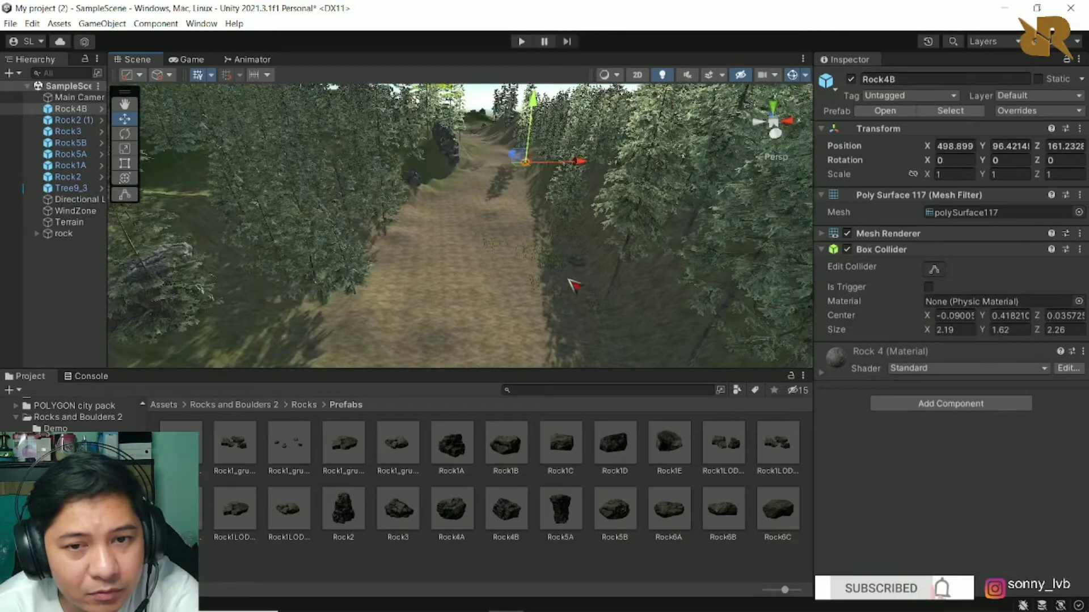
Step: Drop Rock1_grup4, Rock1_grup3 and Rock1_grup2 rock clusters onto the path
{"action": "mouse_move", "coordinate": [567, 238]}
{"action": "right_mouse_down"}
{"action": "mouse_move", "coordinate": [570, 203]}
{"action": "mouse_move", "coordinate": [448, 269]}
{"action": "right_mouse_up"}
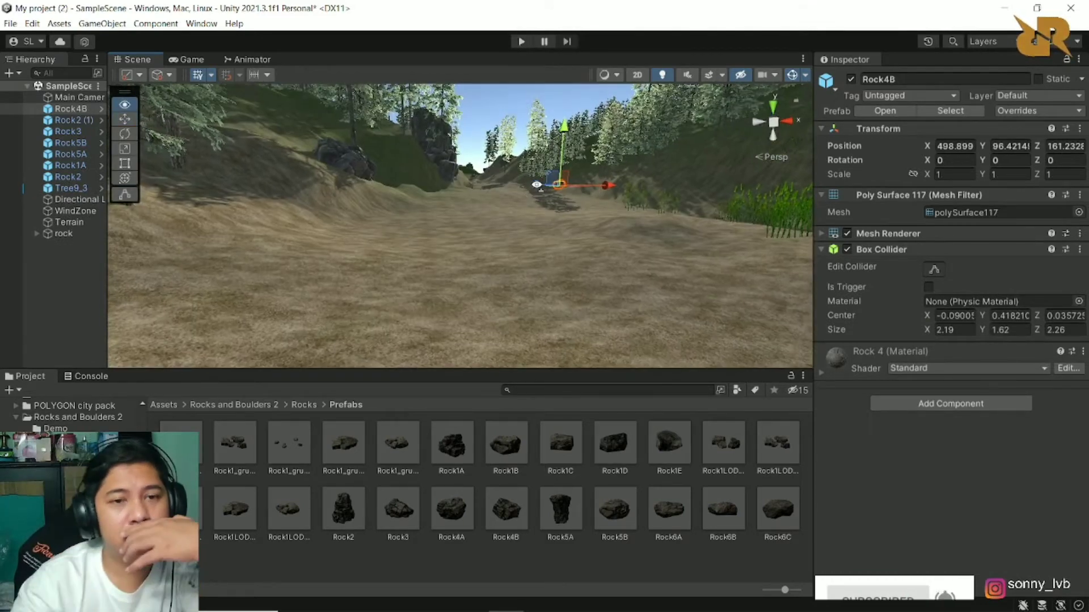
{"action": "right_click_drag", "start_coordinate": [589, 255], "coordinate": [327, 251]}
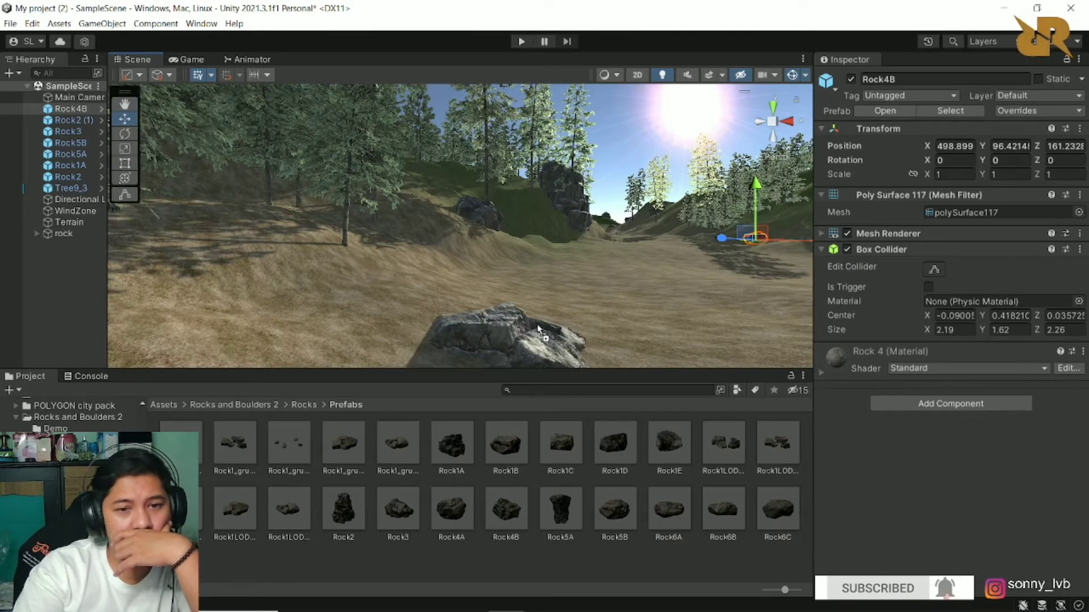
{"action": "left_click_drag", "start_coordinate": [343, 445], "coordinate": [558, 289]}
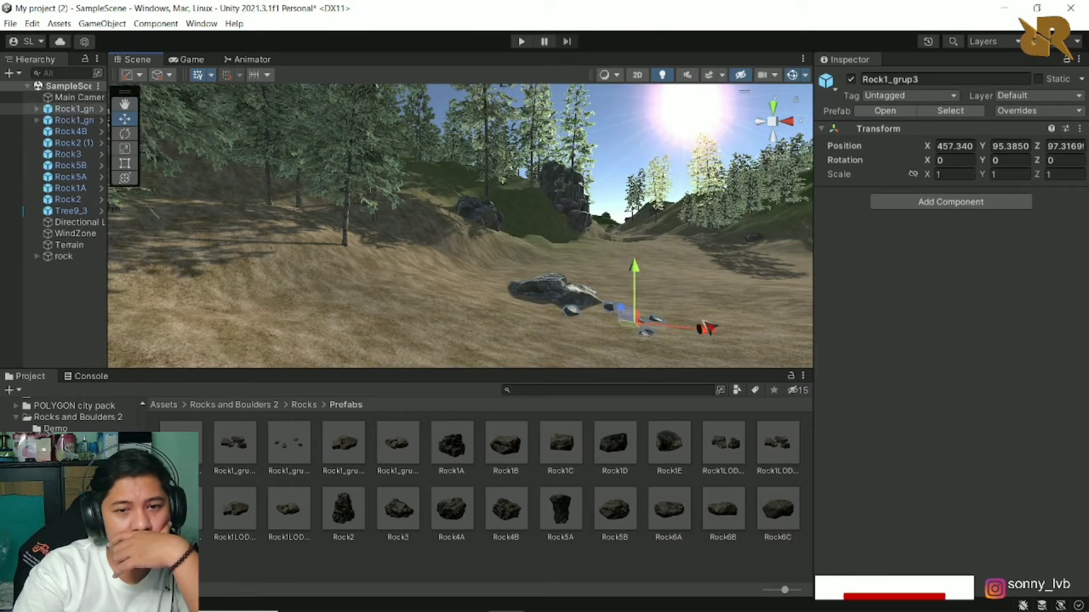
{"action": "left_click_drag", "start_coordinate": [235, 445], "coordinate": [570, 318]}
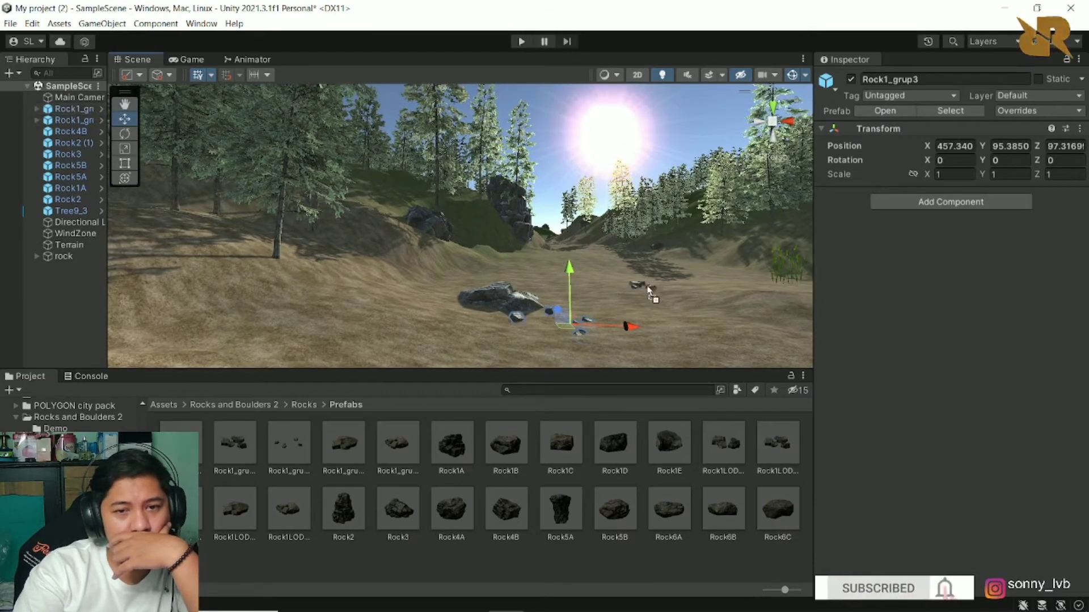
{"action": "left_click_drag", "start_coordinate": [288, 445], "coordinate": [651, 292]}
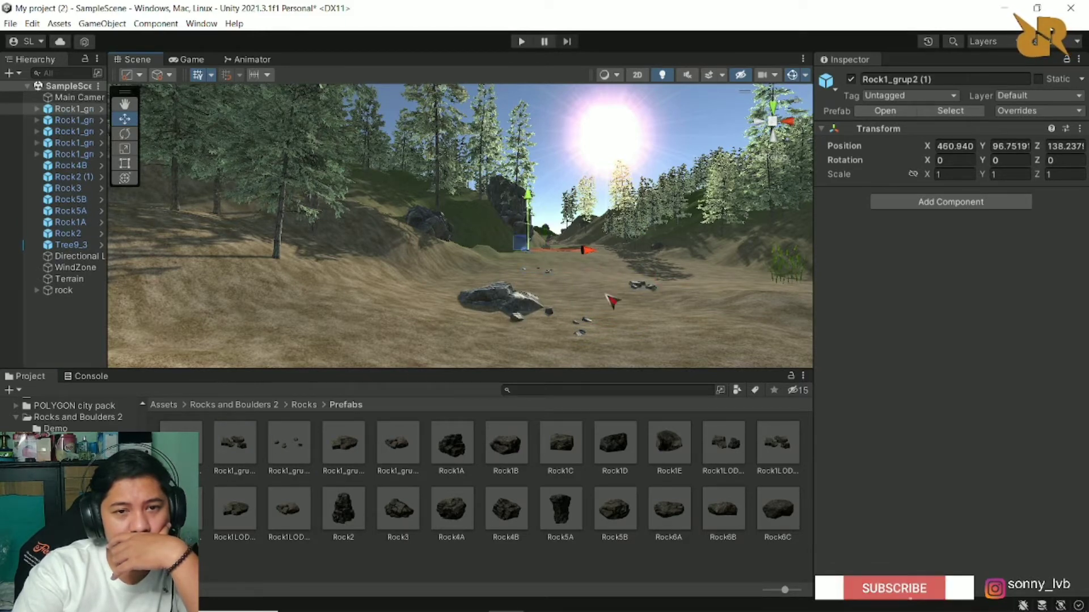
Step: Add two Rock3 boulders and one more rock near the path centre
{"action": "right_click_drag", "start_coordinate": [613, 300], "coordinate": [669, 298]}
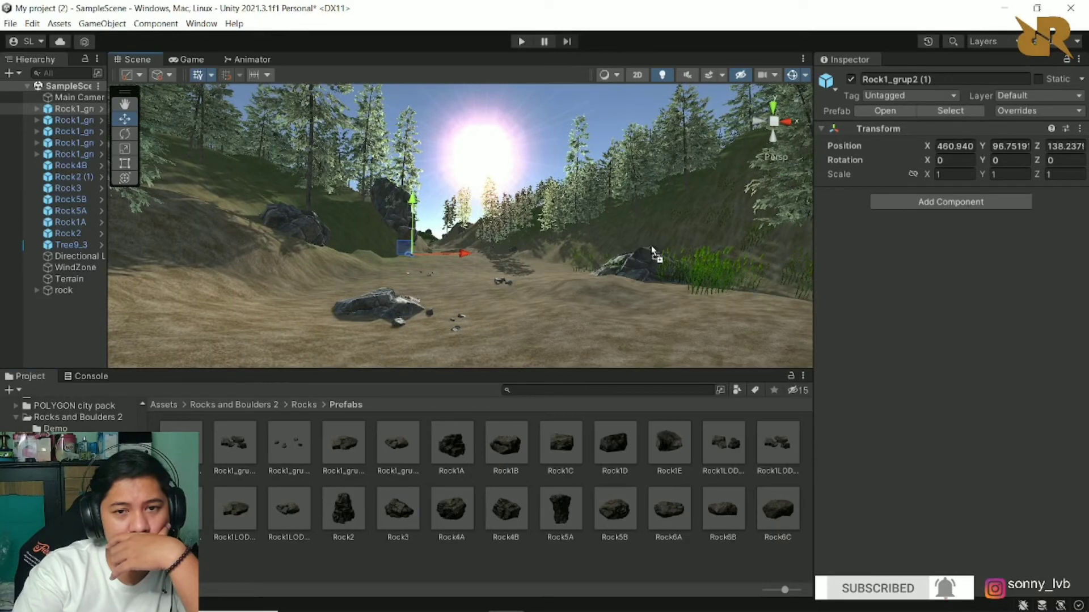
{"action": "left_click_drag", "start_coordinate": [524, 397], "coordinate": [653, 236]}
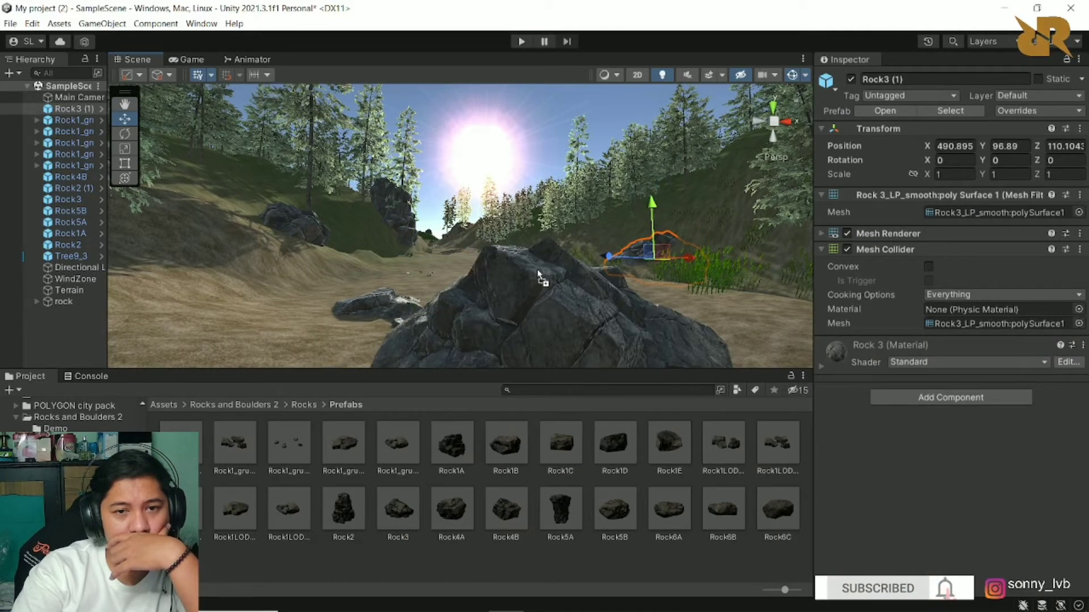
{"action": "left_click_drag", "start_coordinate": [399, 512], "coordinate": [537, 241]}
{"action": "left_click_drag", "start_coordinate": [347, 454], "coordinate": [665, 270]}
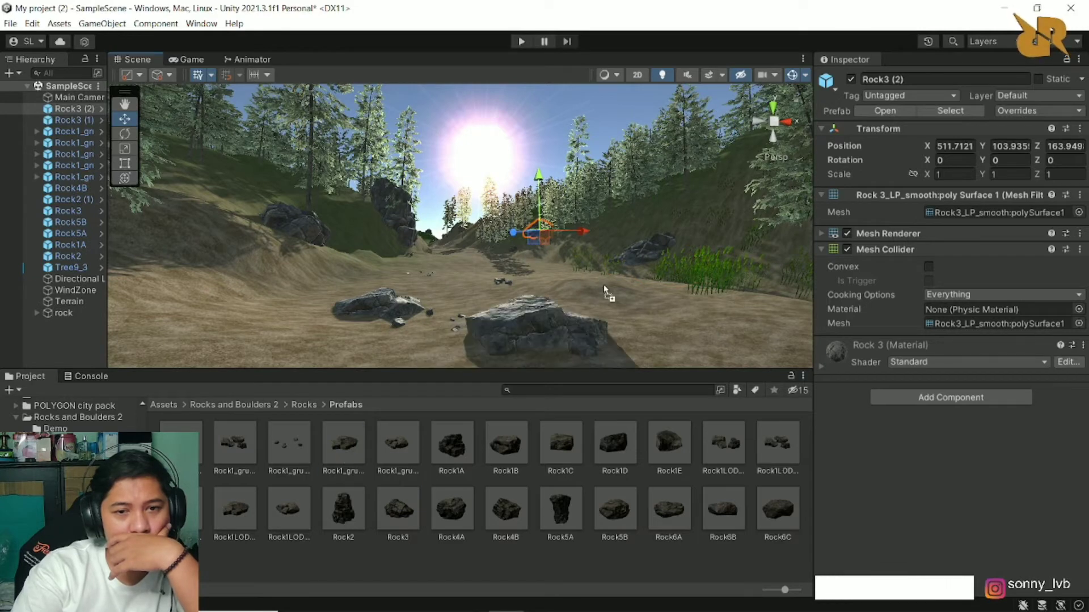
{"action": "left_click_drag", "start_coordinate": [564, 265], "coordinate": [555, 267]}
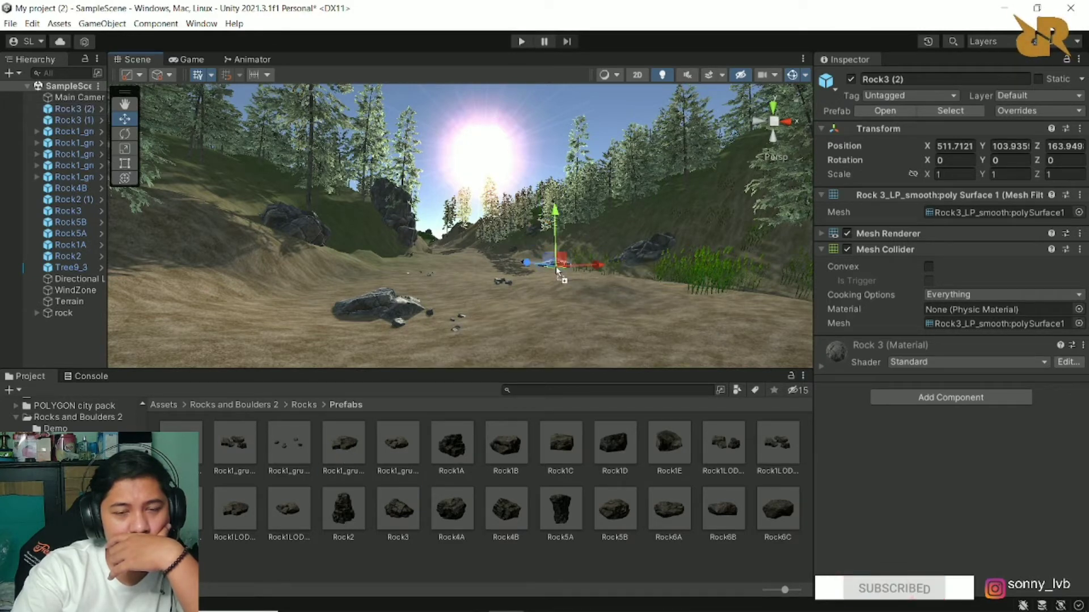
{"action": "double_click", "coordinate": [69, 362]}
Step: Erase the stray red flowers from the dirt path with the 15.2 brush
{"action": "scroll", "coordinate": [480, 326], "scroll_direction": "up", "scroll_amount": 5}
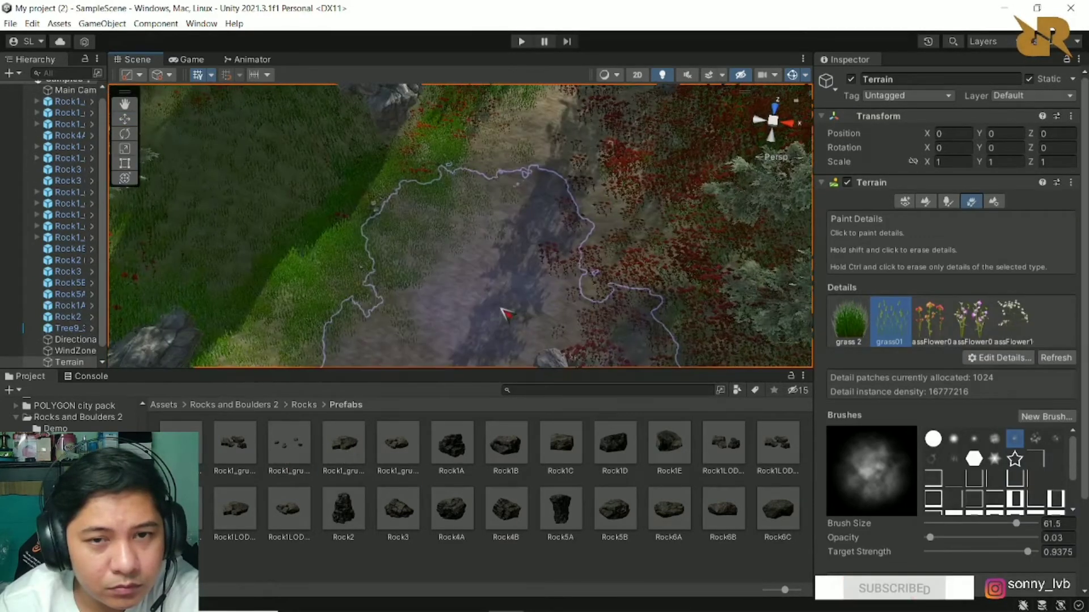
{"action": "mouse_move", "coordinate": [564, 207]}
{"action": "right_mouse_down"}
{"action": "mouse_move", "coordinate": [595, 229]}
{"action": "mouse_move", "coordinate": [538, 295]}
{"action": "right_mouse_up"}
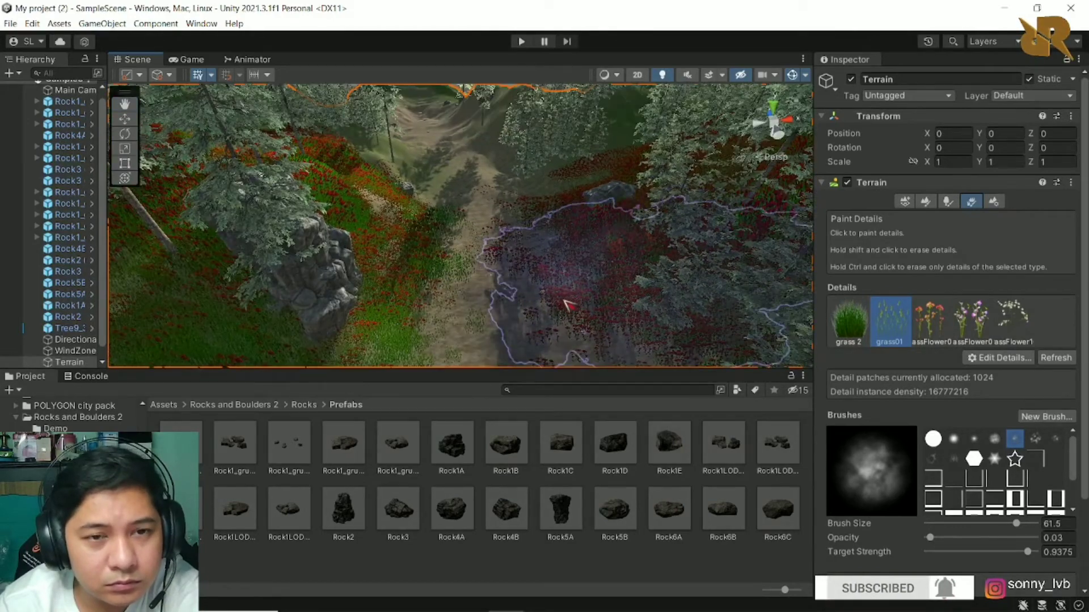
{"action": "scroll", "coordinate": [537, 294], "scroll_direction": "up", "scroll_amount": 3}
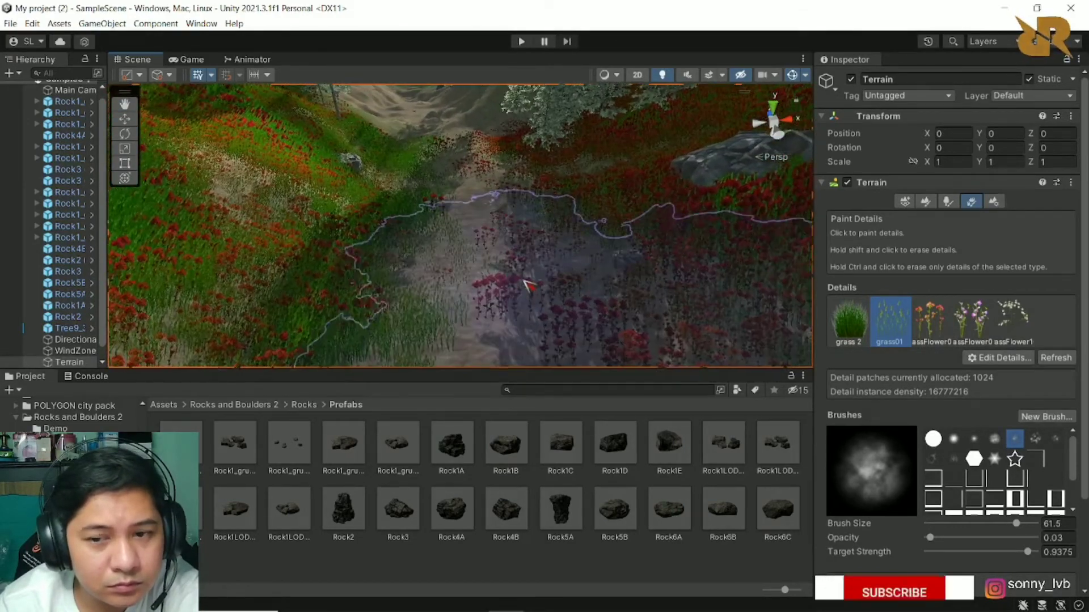
{"action": "scroll", "coordinate": [527, 287], "scroll_direction": "up", "scroll_amount": 3}
{"action": "right_click_drag", "start_coordinate": [522, 282], "coordinate": [506, 275]}
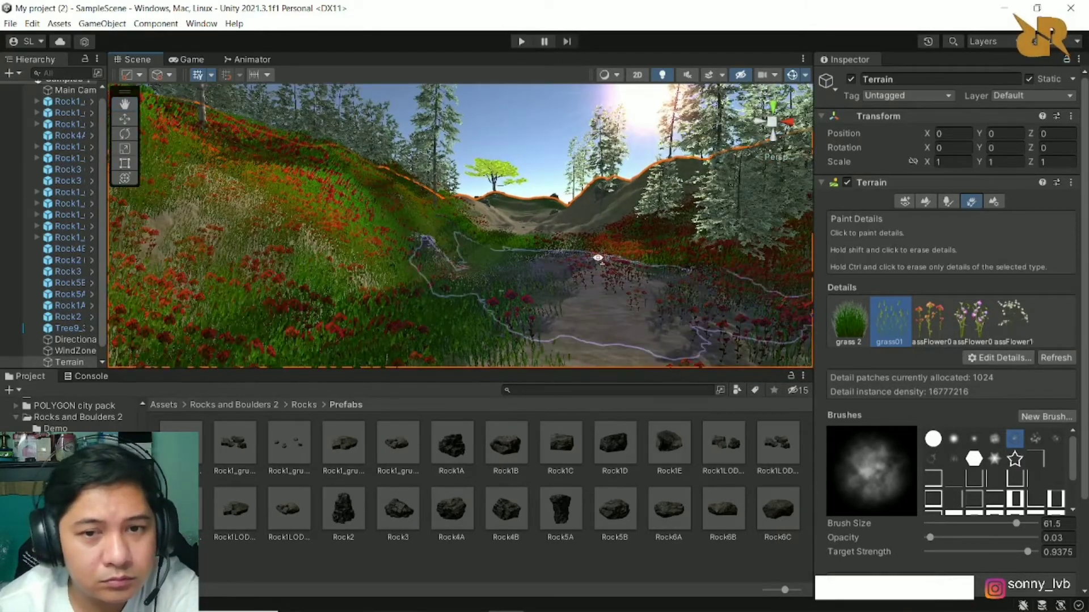
{"action": "right_click_drag", "start_coordinate": [504, 273], "coordinate": [530, 217]}
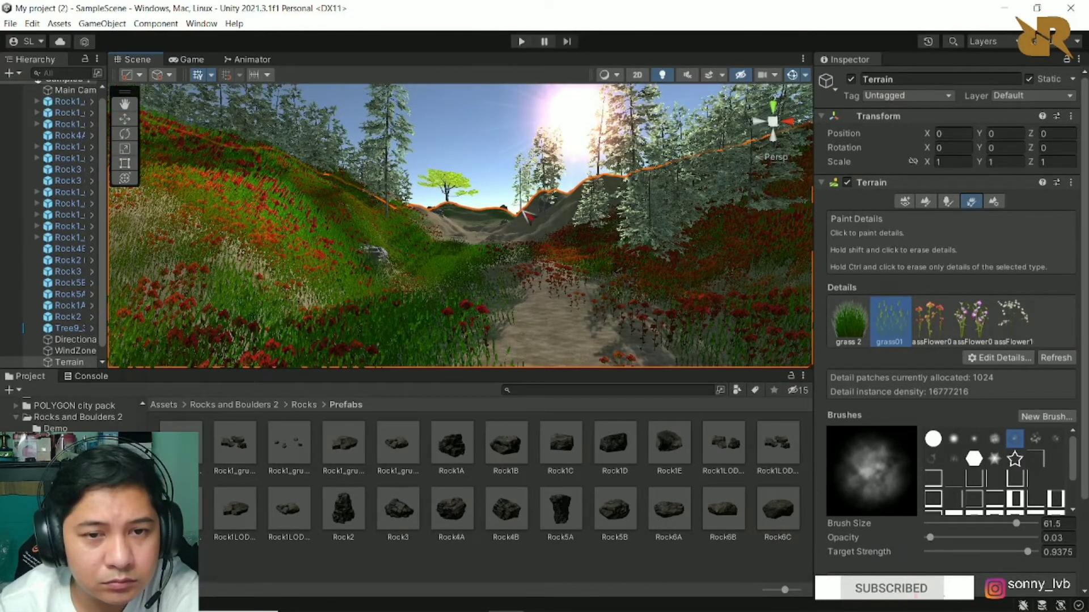
{"action": "right_click_drag", "start_coordinate": [596, 267], "coordinate": [908, 237]}
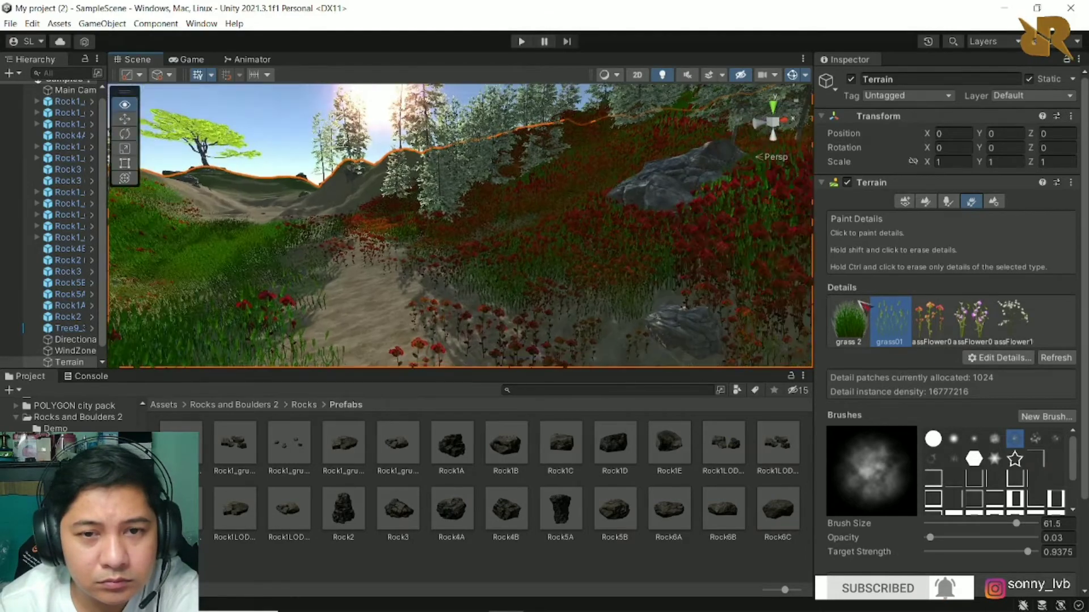
{"action": "scroll", "coordinate": [701, 241], "scroll_direction": "down", "scroll_amount": 5}
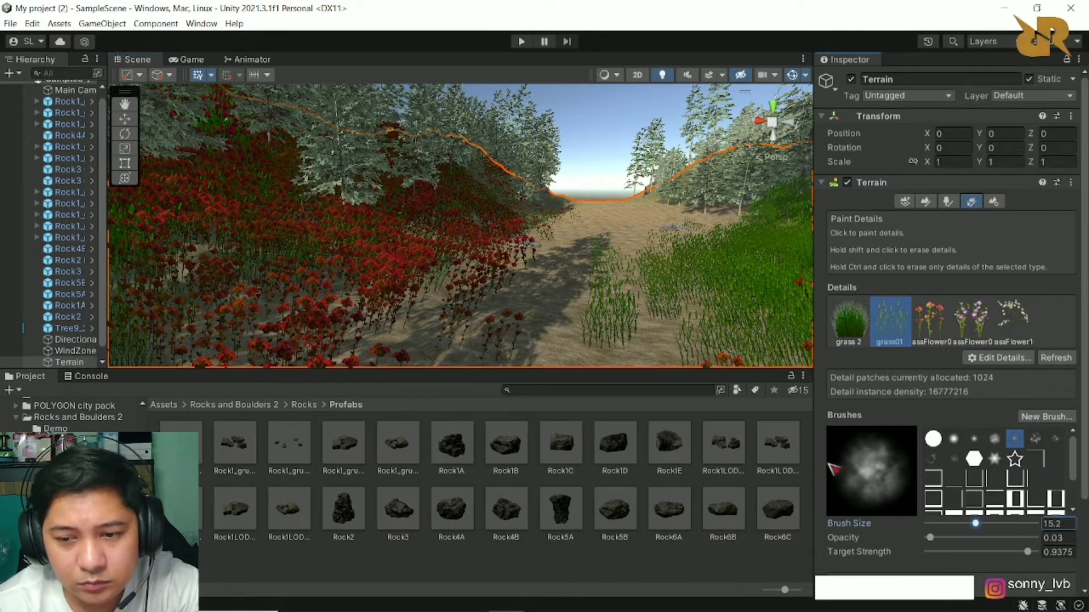
{"action": "scroll", "coordinate": [535, 260], "scroll_direction": "up", "scroll_amount": 2}
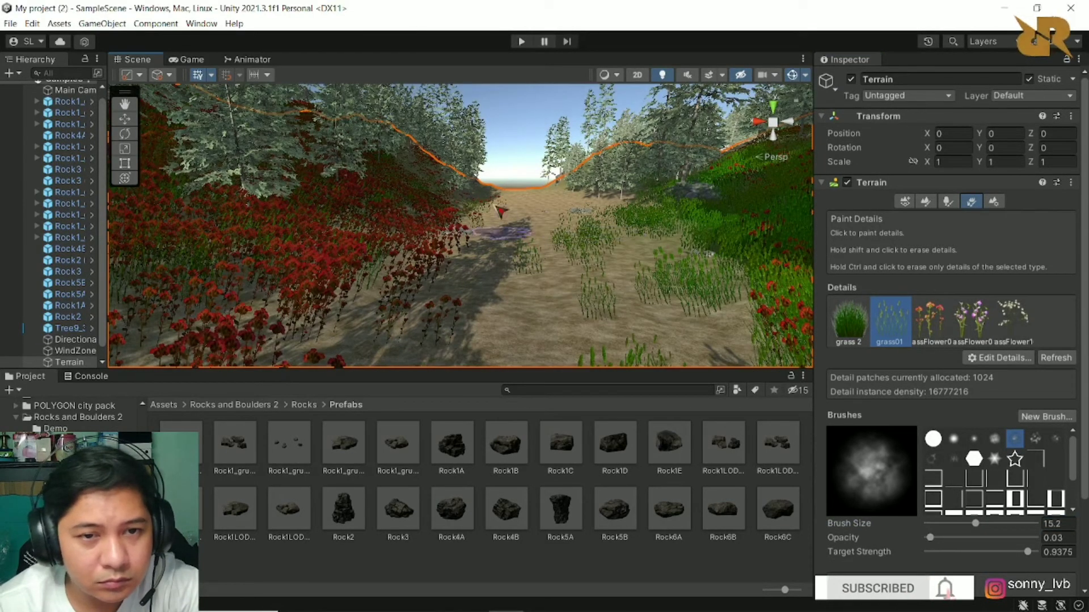
{"action": "left_click_drag", "start_coordinate": [437, 266], "coordinate": [517, 241], "text": "shift"}
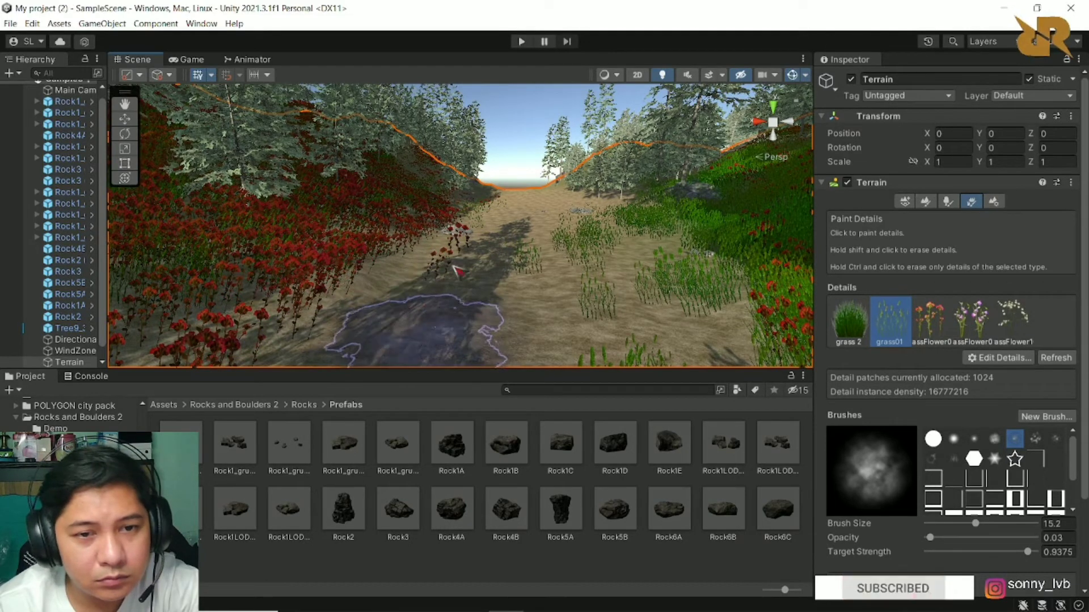
Step: Orbit over the rocky cliff and flower slope to look down on the path
{"action": "left_click_drag", "start_coordinate": [586, 249], "coordinate": [417, 196], "text": "alt"}
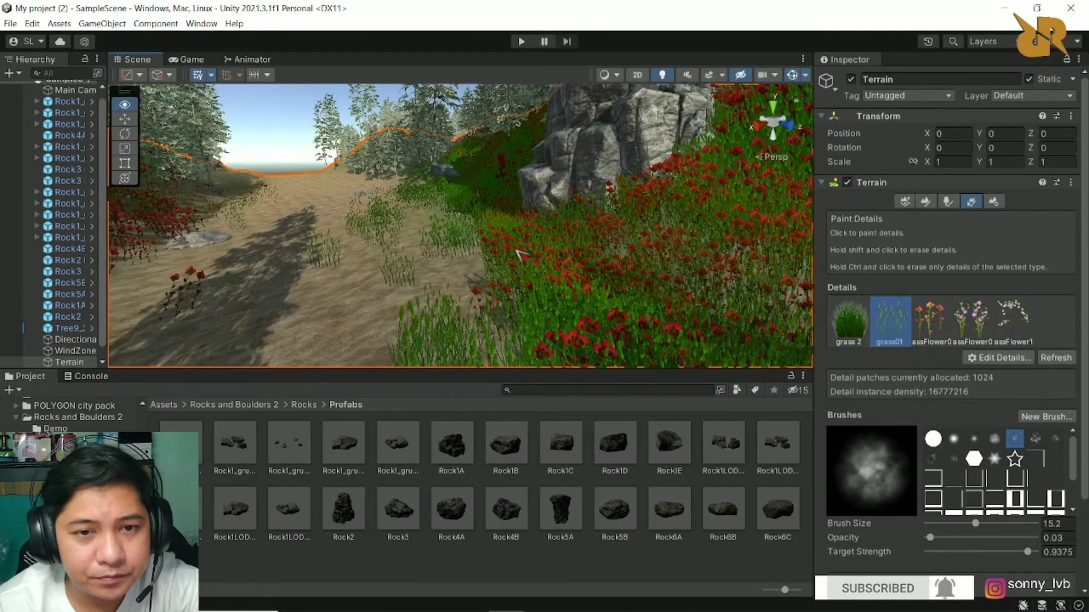
{"action": "mouse_move", "coordinate": [404, 234]}
{"action": "left_mouse_down", "text": "alt"}
{"action": "mouse_move", "coordinate": [497, 272]}
{"action": "mouse_move", "coordinate": [570, 273]}
{"action": "mouse_move", "coordinate": [587, 297]}
{"action": "mouse_move", "coordinate": [693, 338]}
{"action": "mouse_move", "coordinate": [607, 316]}
{"action": "mouse_move", "coordinate": [617, 251]}
{"action": "left_mouse_up", "text": "alt"}
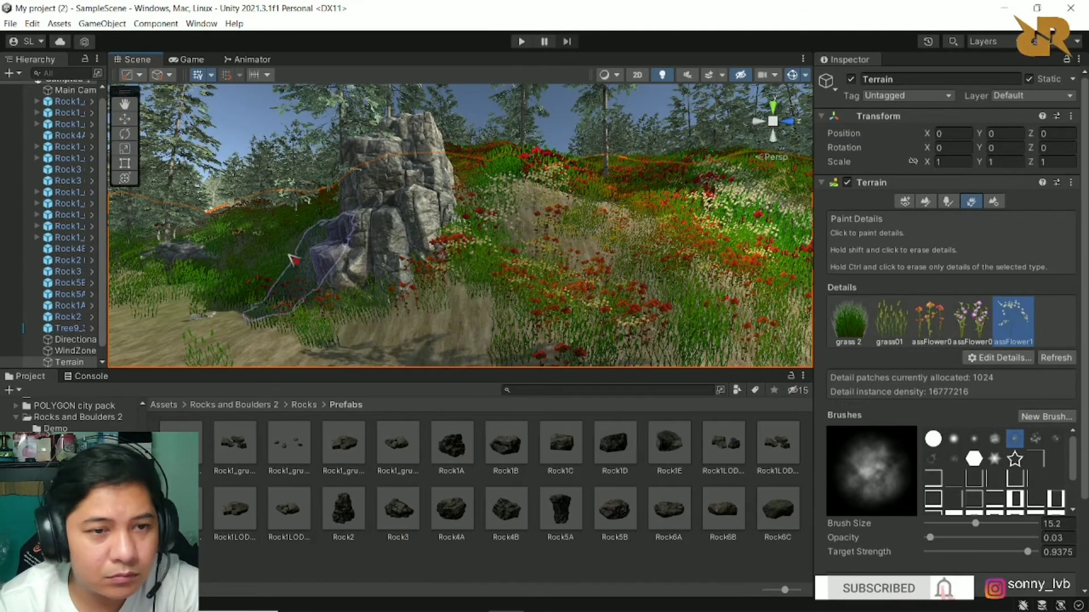
{"action": "right_click_drag", "start_coordinate": [207, 254], "coordinate": [452, 338]}
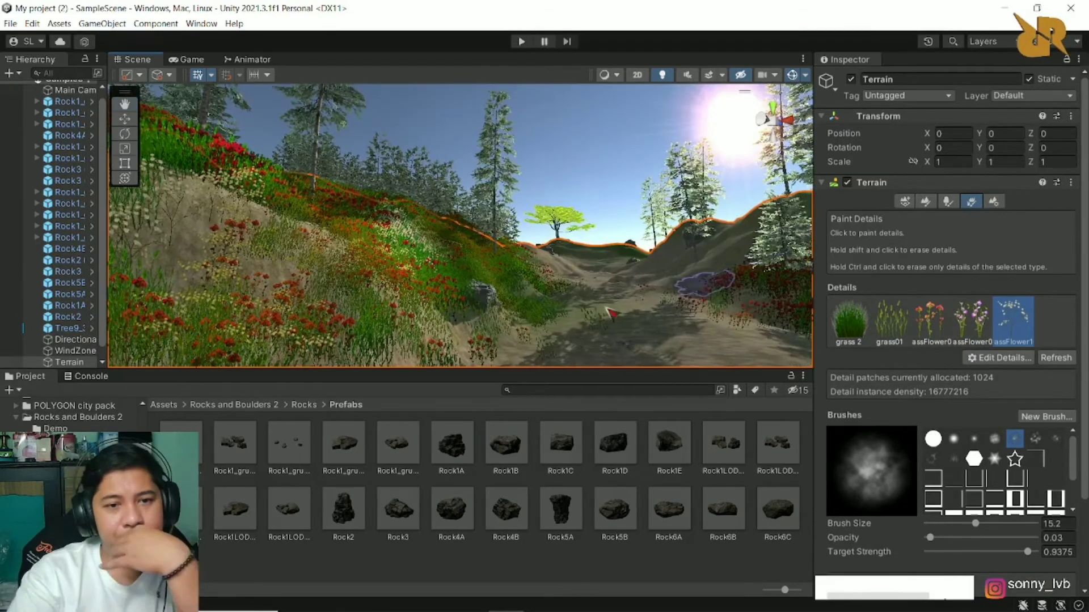
Step: Place a Rock1_grup1 rock cluster on the path
{"action": "left_click", "coordinate": [443, 295]}
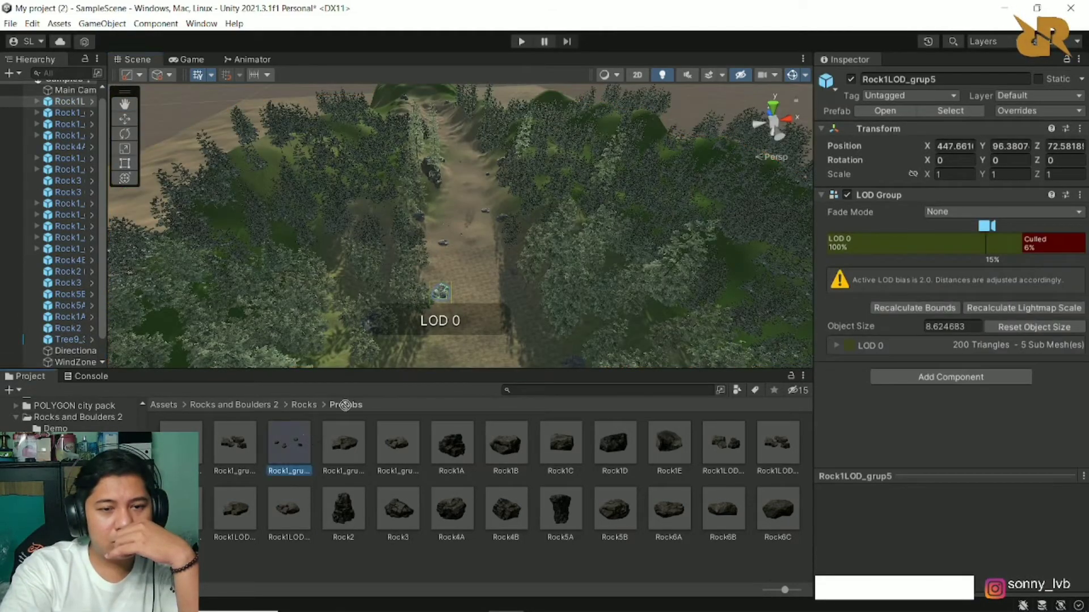
{"action": "left_click", "coordinate": [456, 290]}
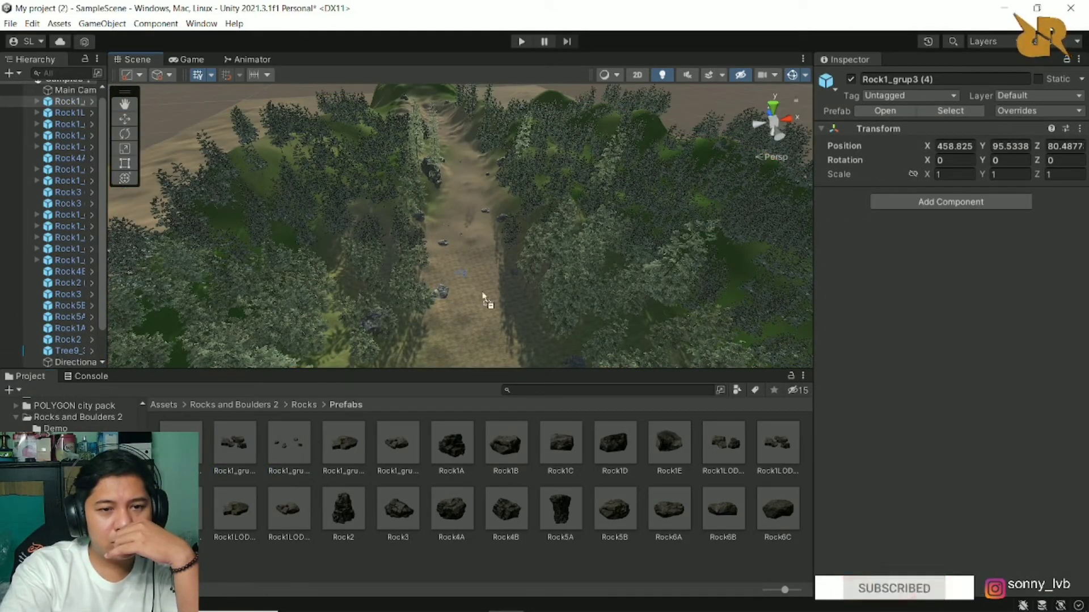
{"action": "left_click", "coordinate": [517, 328]}
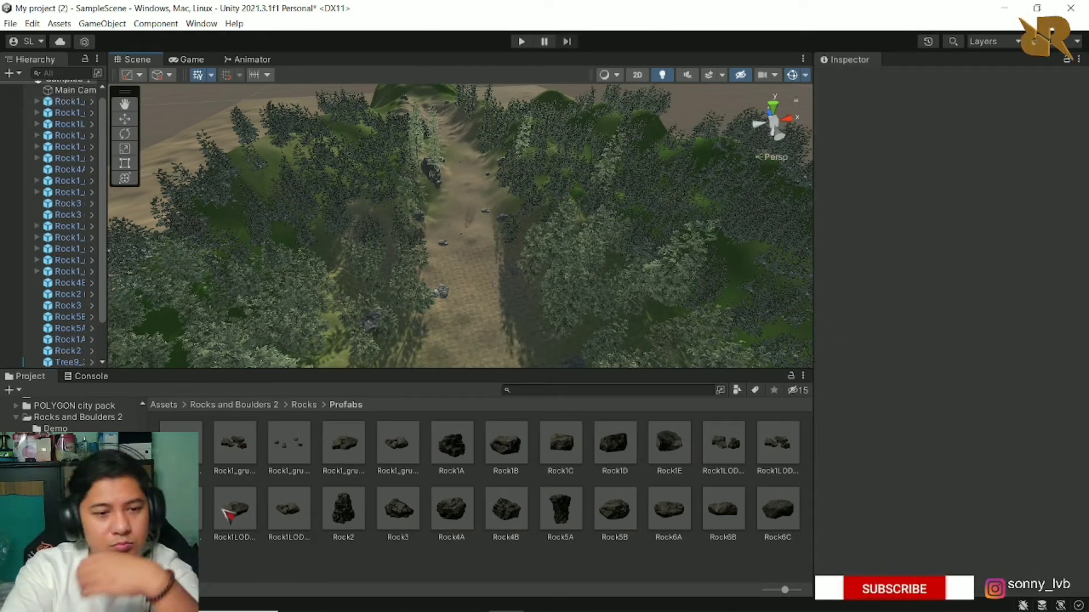
{"action": "left_click_drag", "start_coordinate": [493, 332], "coordinate": [511, 324]}
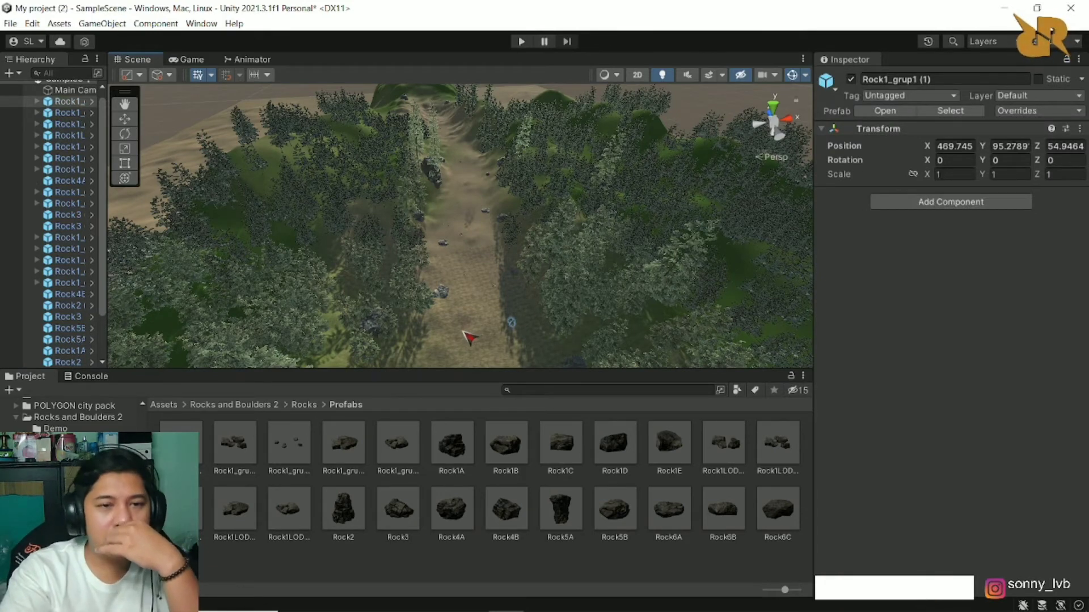
{"action": "left_click", "coordinate": [469, 338]}
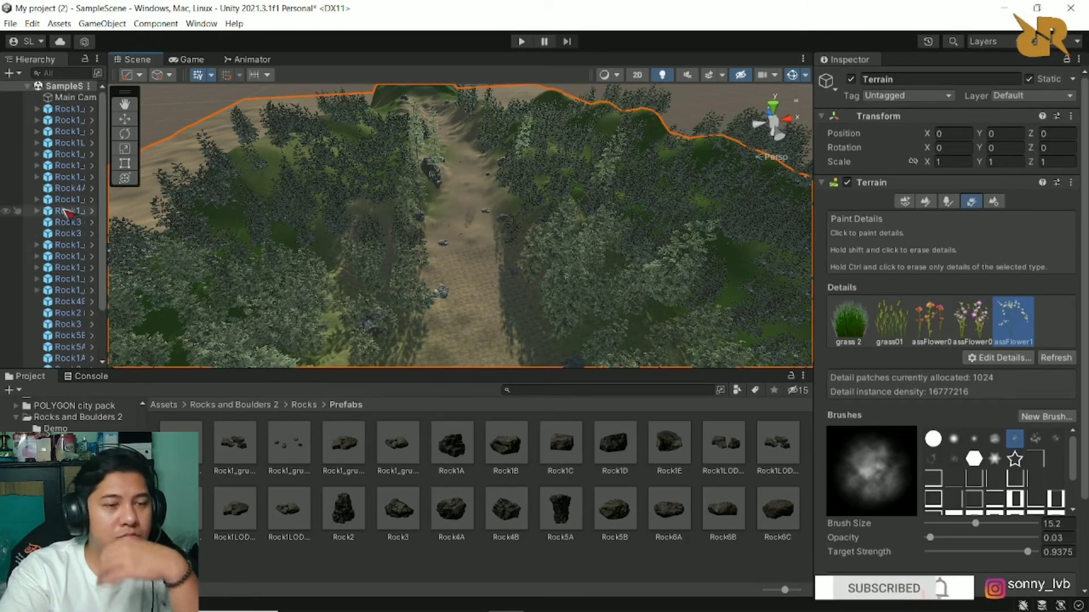
Step: Parent all the rock objects under the 'rock' object and collapse it
{"action": "left_click", "coordinate": [79, 109]}
{"action": "key", "text": "shift+Down"}
{"action": "key", "text": "shift+Down"}
{"action": "key", "text": "shift+Down"}
{"action": "key", "text": "shift+Down"}
{"action": "key", "text": "shift+Down"}
{"action": "key", "text": "shift+Down"}
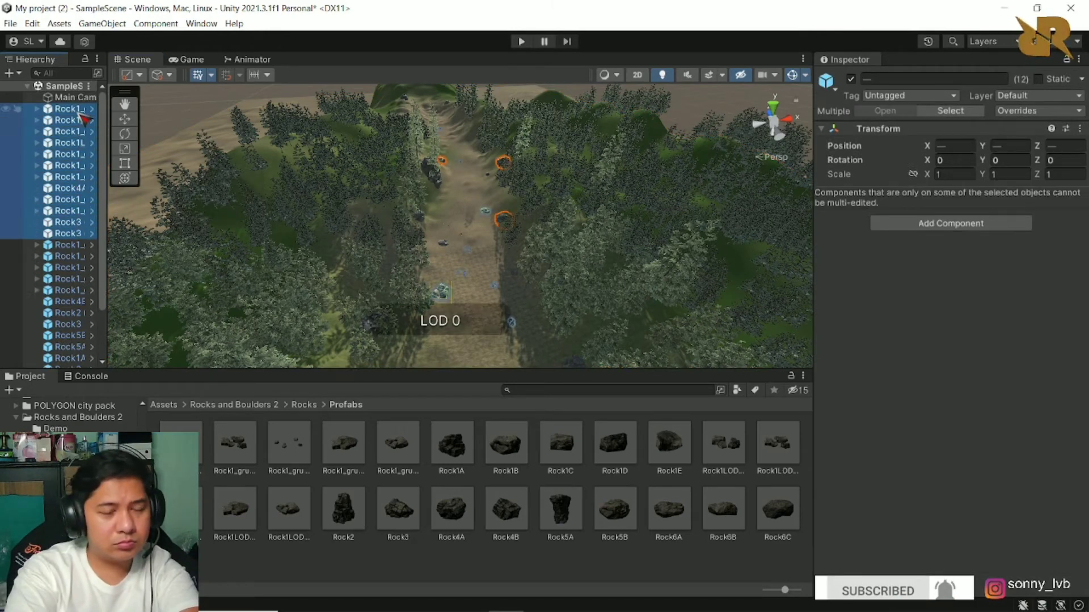
{"action": "key", "text": "shift+Down"}
{"action": "key", "text": "shift+Down"}
{"action": "key", "text": "shift+Down"}
{"action": "key", "text": "shift+Down"}
{"action": "key", "text": "shift+Down"}
{"action": "key", "text": "shift+Down"}
{"action": "key", "text": "shift+Up"}
{"action": "key", "text": "shift+Up"}
{"action": "key", "text": "shift+Up"}
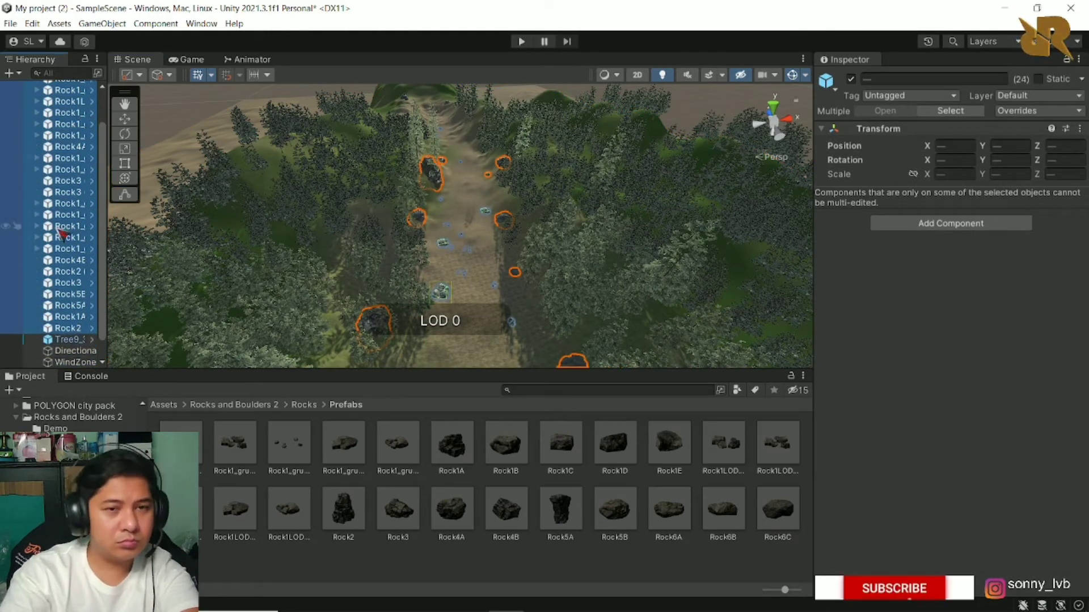
{"action": "left_click_drag", "start_coordinate": [88, 362], "coordinate": [77, 318]}
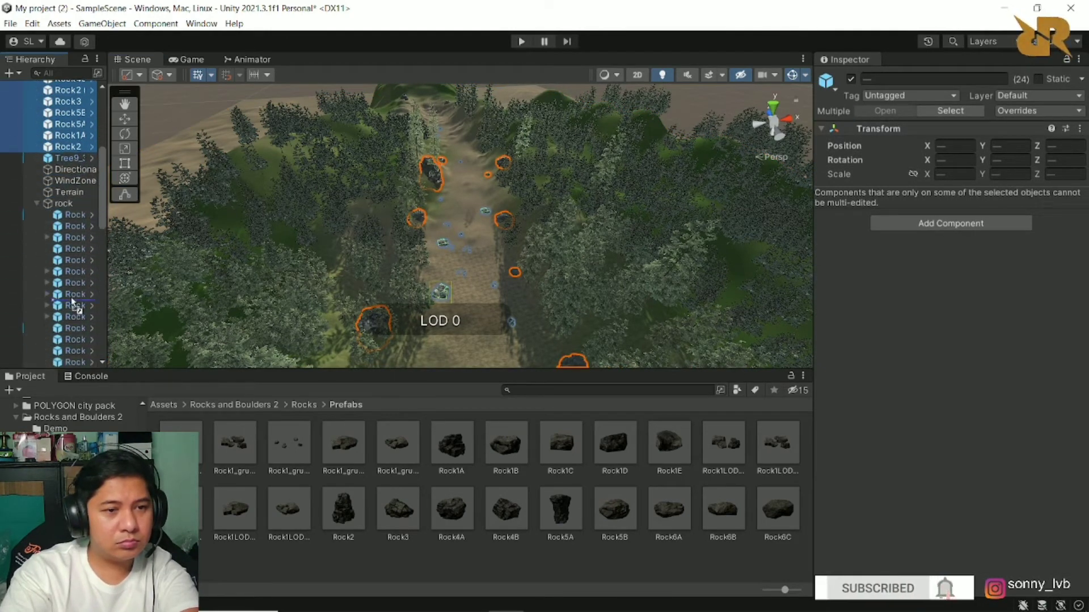
{"action": "left_click_drag", "start_coordinate": [61, 210], "coordinate": [61, 213]}
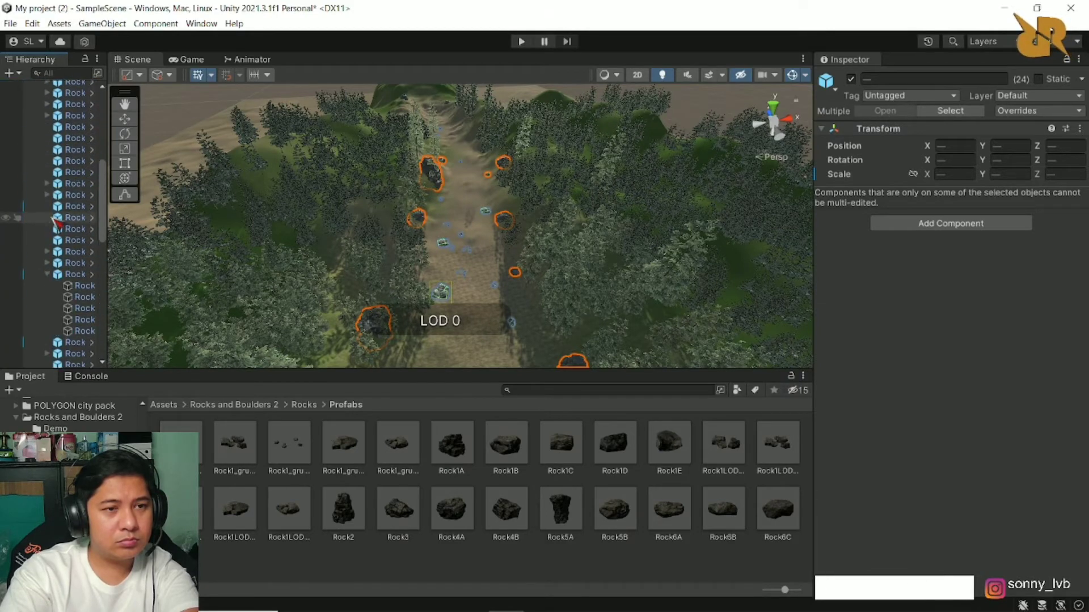
{"action": "left_click", "coordinate": [49, 274]}
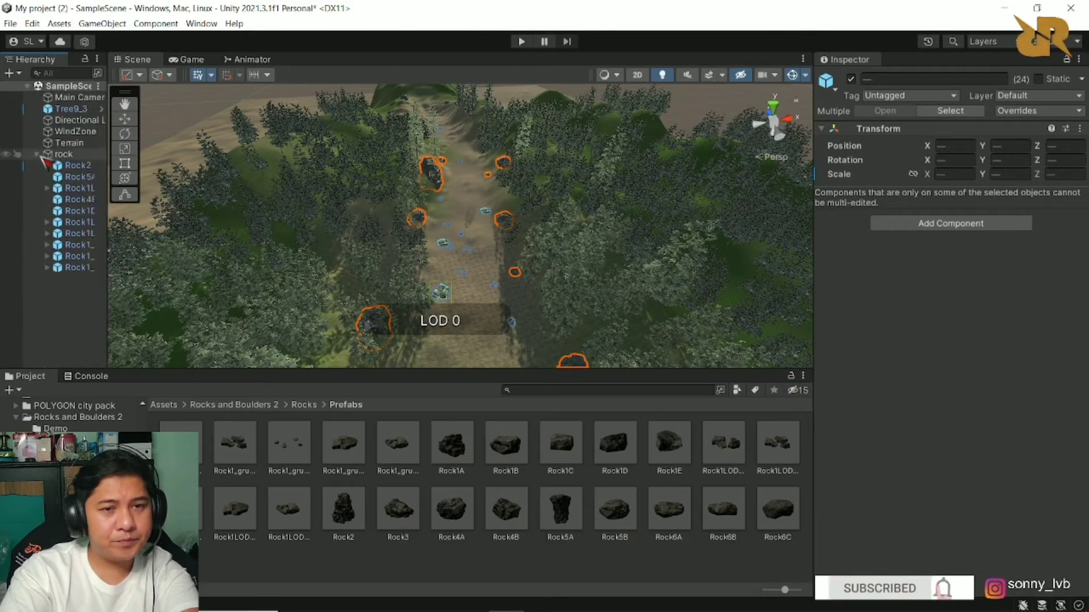
{"action": "left_click", "coordinate": [37, 155]}
{"action": "double_click", "coordinate": [73, 97]}
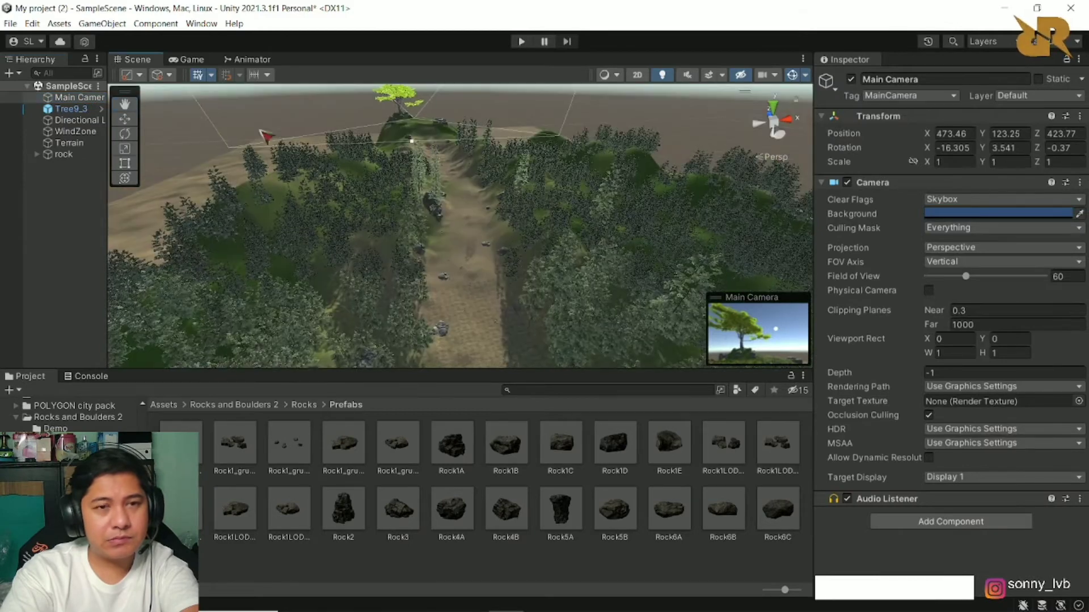
Step: Move the Main Camera down onto the dirt path, about 466.3, 104.3, 88.5
{"action": "left_click", "coordinate": [189, 60]}
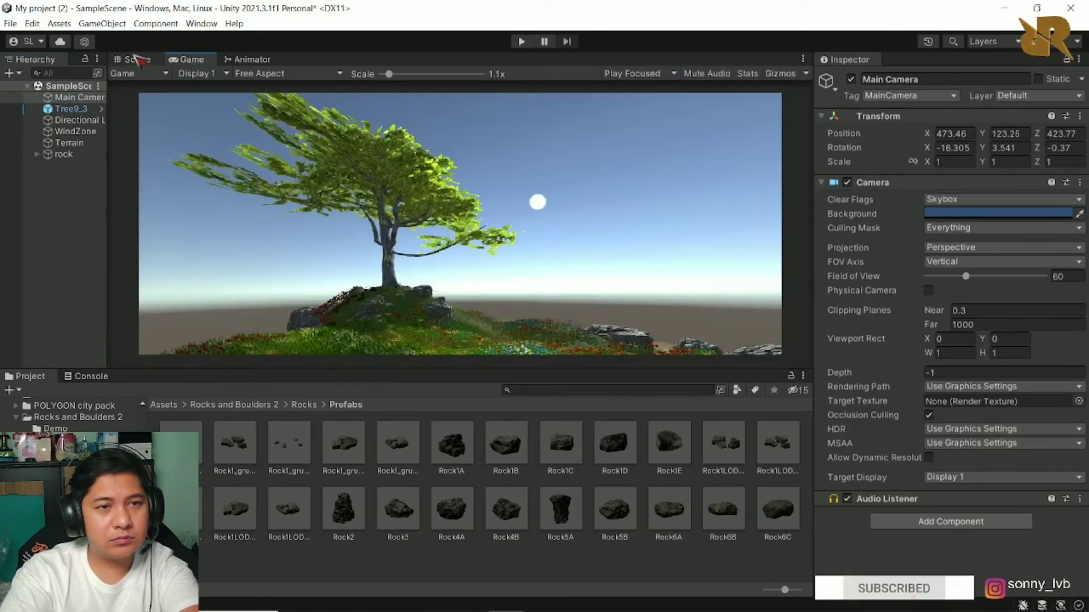
{"action": "left_click", "coordinate": [138, 59]}
{"action": "mouse_move", "coordinate": [410, 113]}
{"action": "left_mouse_down"}
{"action": "mouse_move", "coordinate": [420, 282]}
{"action": "mouse_move", "coordinate": [397, 340]}
{"action": "left_mouse_up"}
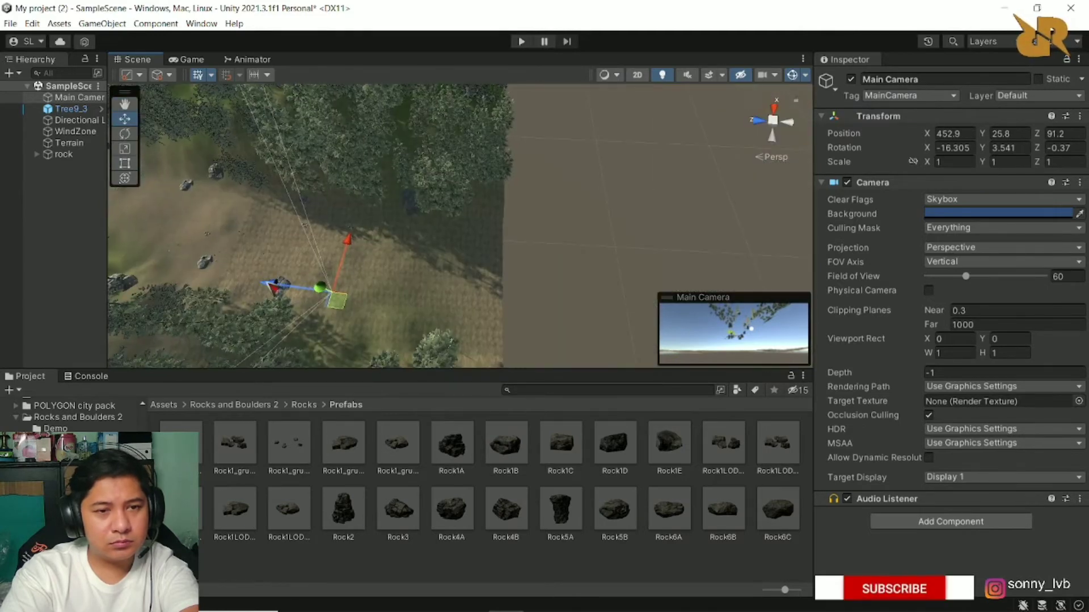
{"action": "mouse_move", "coordinate": [332, 292]}
{"action": "left_mouse_down"}
{"action": "mouse_move", "coordinate": [442, 307]}
{"action": "mouse_move", "coordinate": [532, 296]}
{"action": "left_mouse_up"}
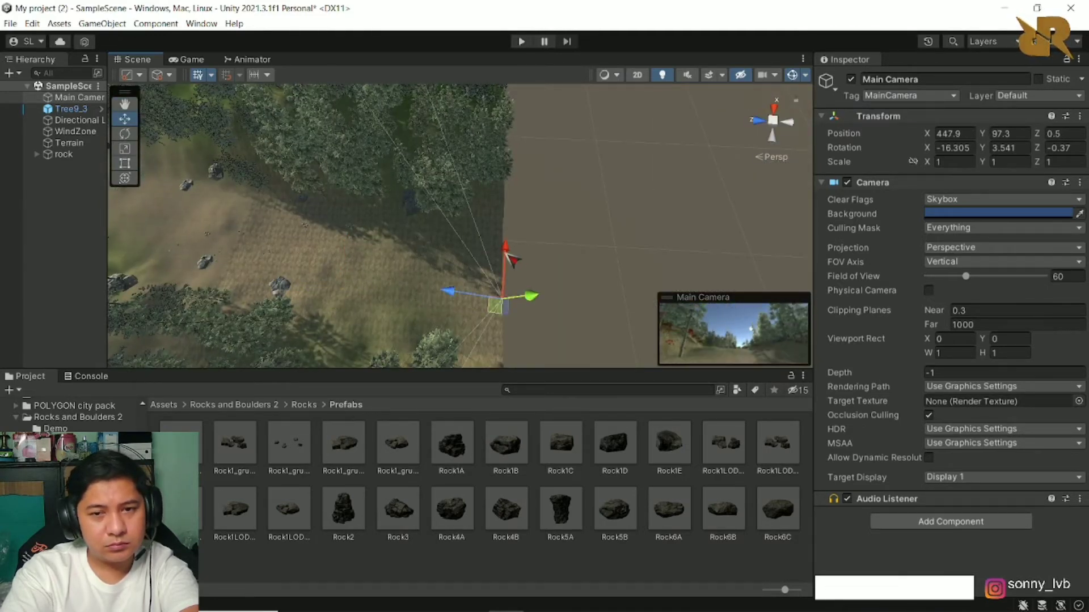
{"action": "left_click_drag", "start_coordinate": [456, 296], "coordinate": [289, 265]}
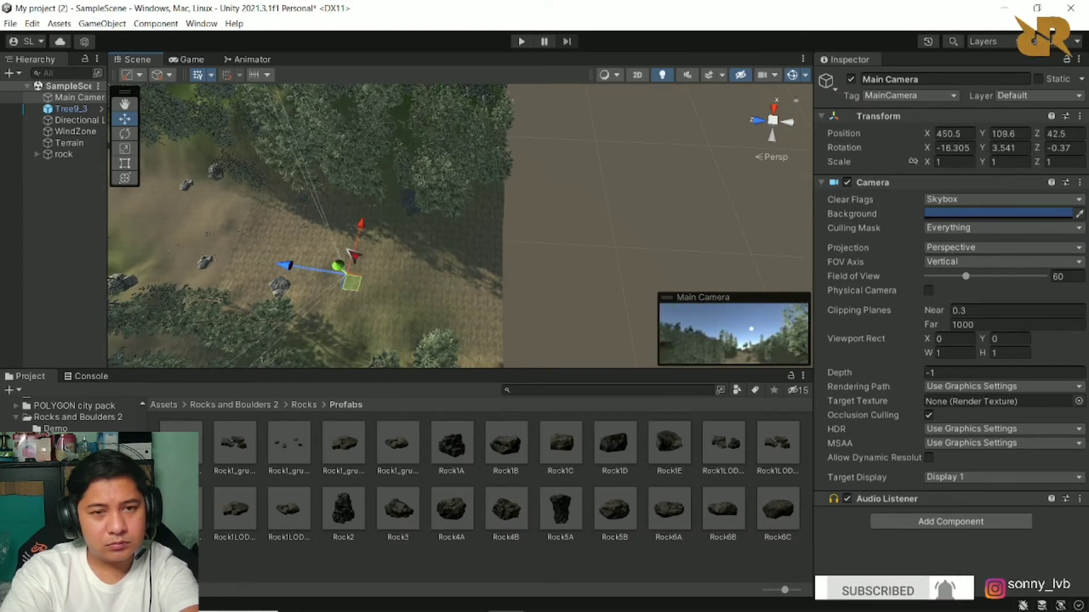
{"action": "mouse_move", "coordinate": [352, 282]}
{"action": "left_mouse_down"}
{"action": "mouse_move", "coordinate": [312, 216]}
{"action": "mouse_move", "coordinate": [439, 173]}
{"action": "left_mouse_up"}
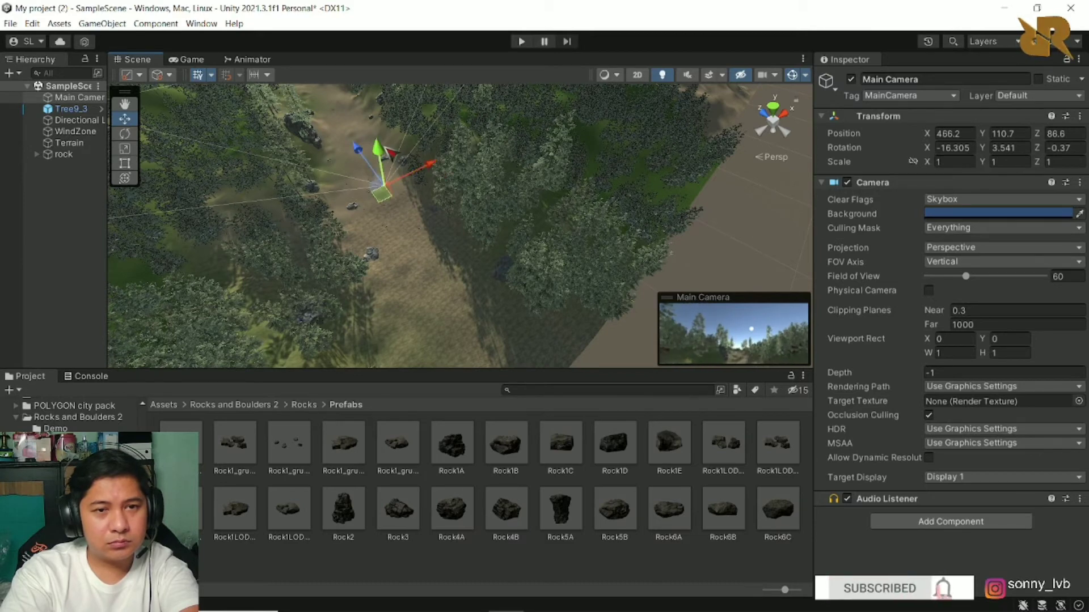
{"action": "left_click_drag", "start_coordinate": [384, 153], "coordinate": [386, 166]}
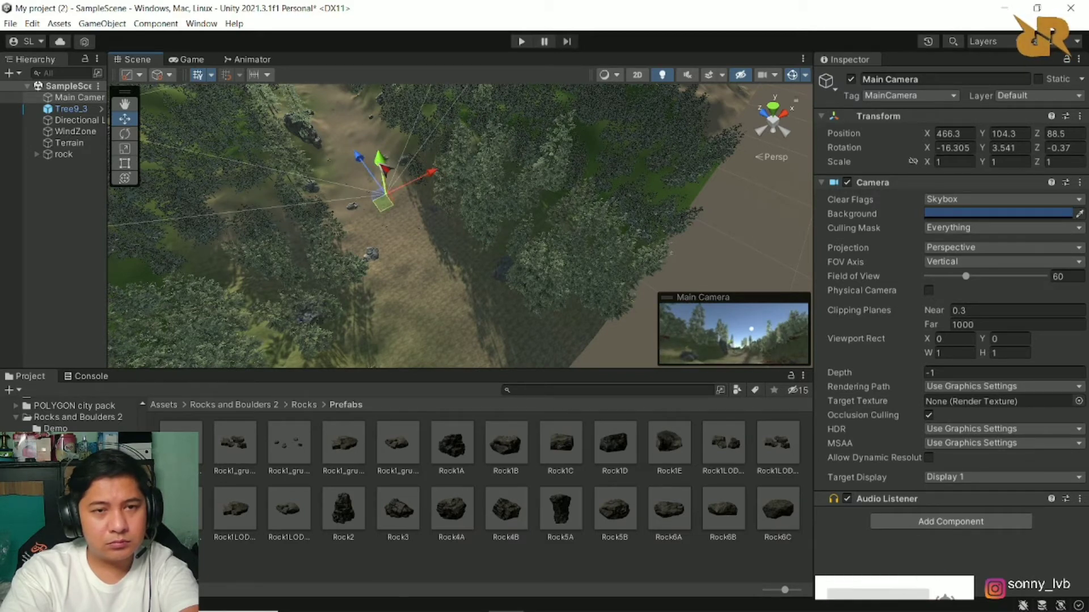
Step: Select the terrain and start playing the scene
{"action": "left_click", "coordinate": [415, 290]}
{"action": "key", "text": "ctrl+p"}
{"action": "left_click", "coordinate": [953, 202]}
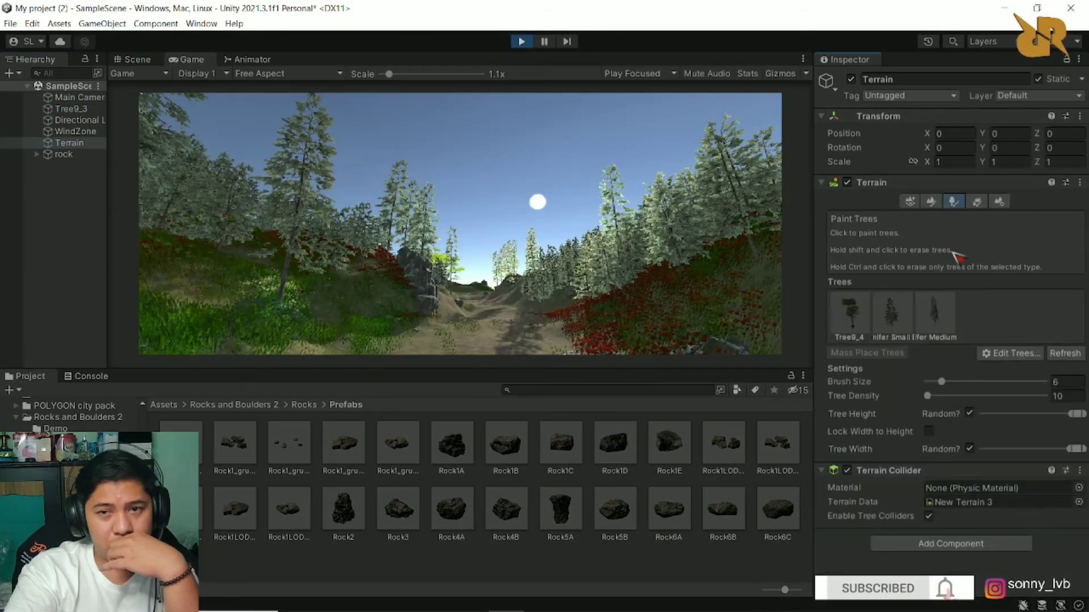
Step: Add a Wind Zone component to the terrain with turbulence 3
{"action": "left_click", "coordinate": [890, 312]}
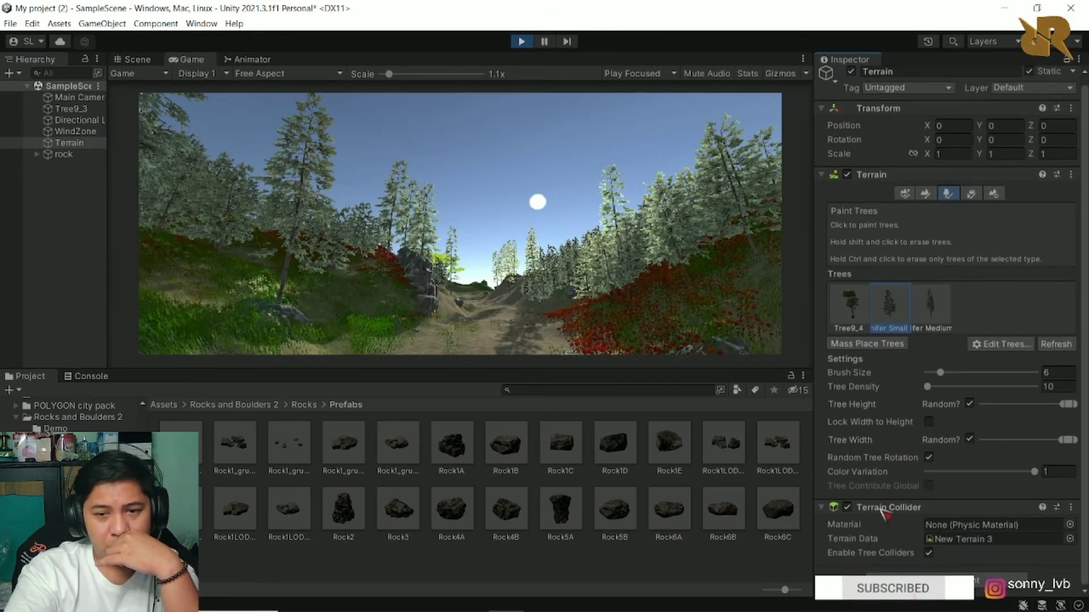
{"action": "left_click", "coordinate": [909, 573]}
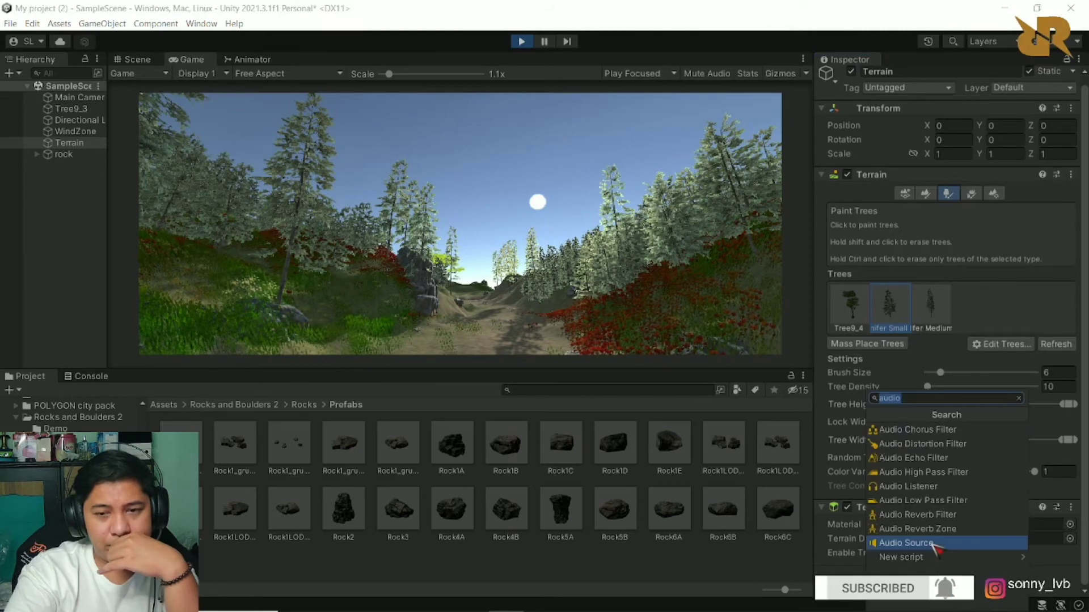
{"action": "type", "text": "wind"}
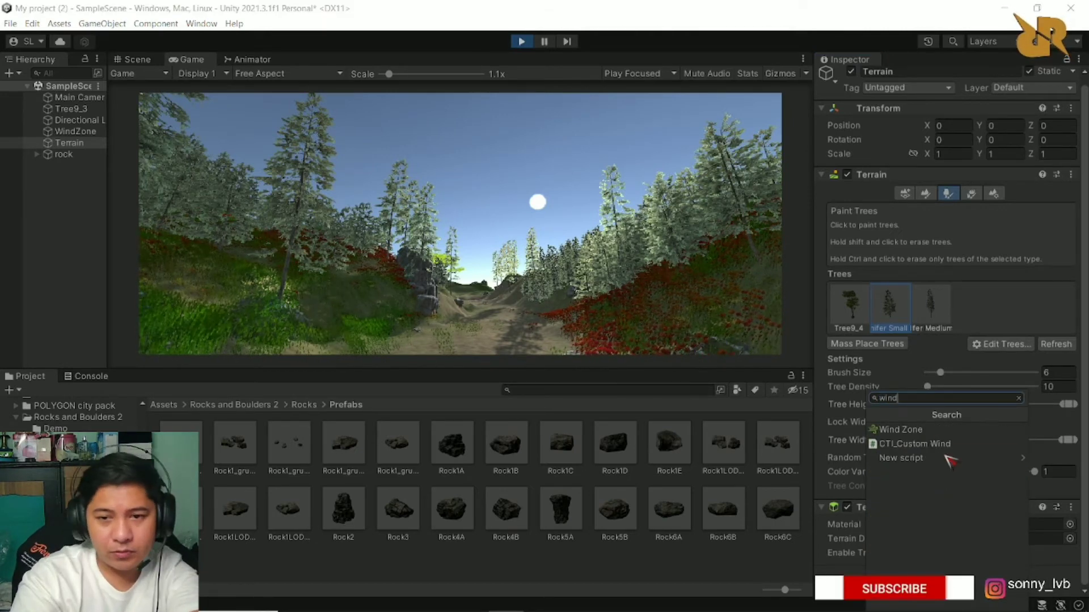
{"action": "left_click", "coordinate": [936, 431]}
{"action": "scroll", "coordinate": [941, 544], "scroll_direction": "down", "scroll_amount": 3}
{"action": "left_click", "coordinate": [941, 524]}
{"action": "type", "text": "3"}
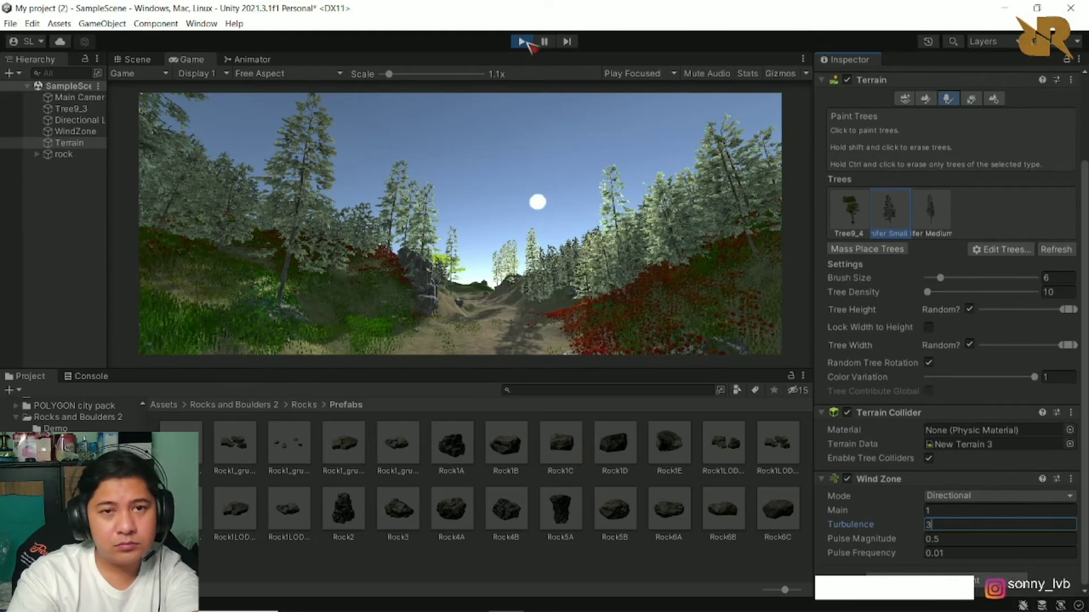
Step: Stop Play mode and re-add the Wind Zone to the terrain
{"action": "left_click", "coordinate": [522, 41]}
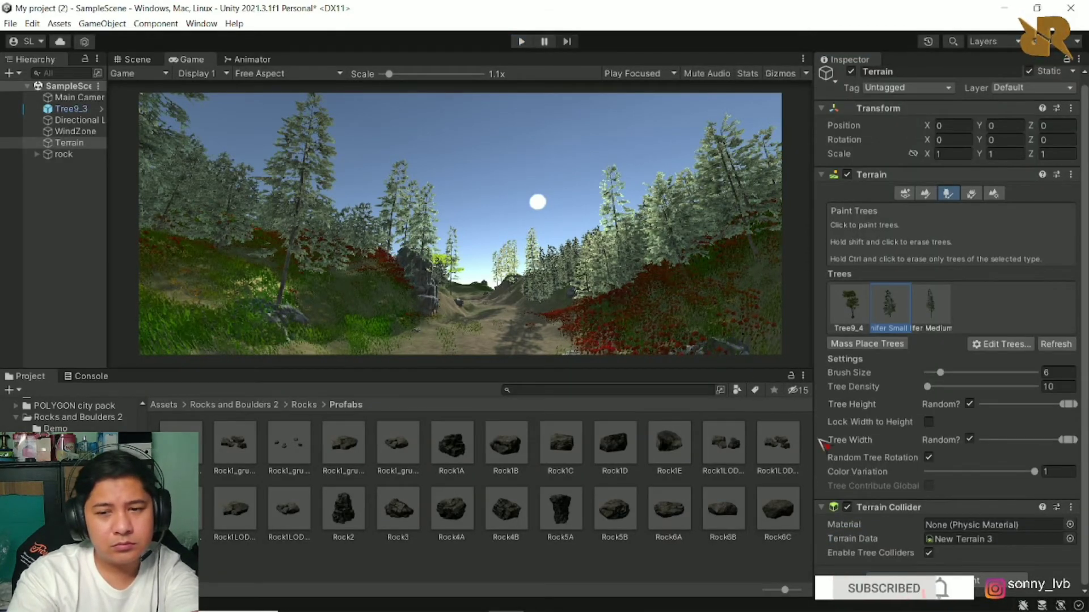
{"action": "left_click", "coordinate": [921, 574]}
{"action": "left_click", "coordinate": [920, 431]}
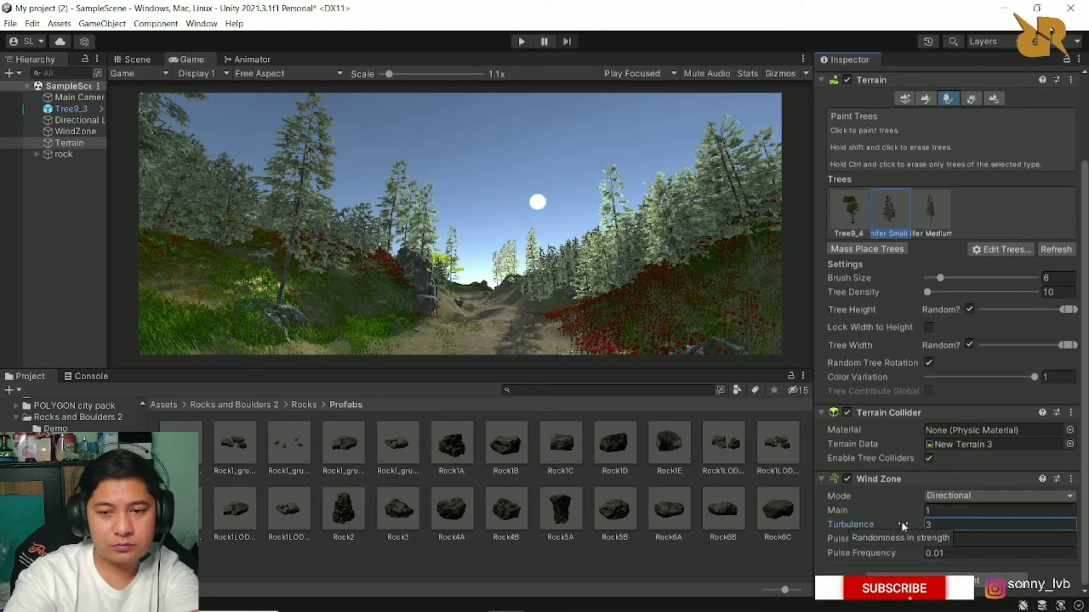
{"action": "left_click", "coordinate": [632, 565]}
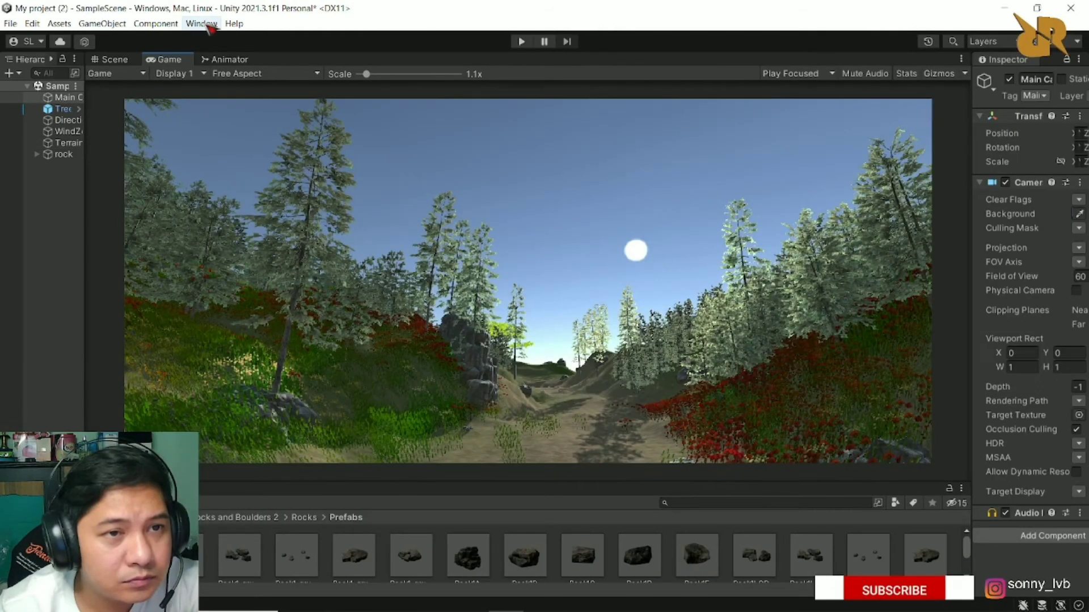
Step: Open the Lighting window's Environment settings from Window > Rendering
{"action": "left_click", "coordinate": [201, 24]}
{"action": "mouse_move", "coordinate": [309, 251]}
{"action": "left_click", "coordinate": [399, 256]}
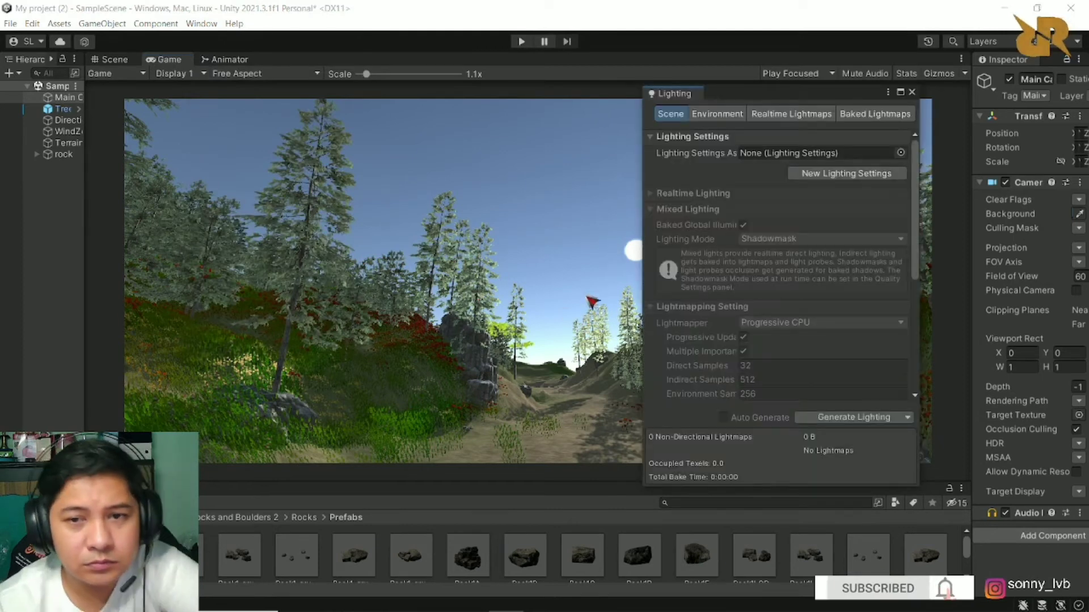
{"action": "left_click", "coordinate": [914, 153]}
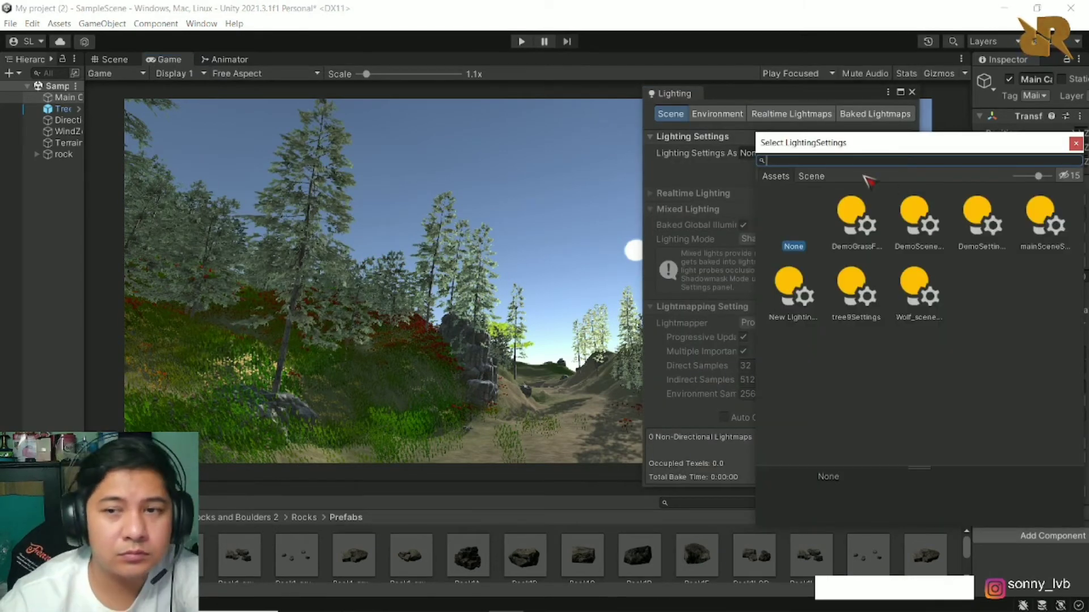
{"action": "left_click", "coordinate": [1076, 143]}
{"action": "left_click", "coordinate": [717, 114]}
Step: Set the skybox material to Skybox_Sunset after trying the blue and daytime skies
{"action": "left_click", "coordinate": [885, 162]}
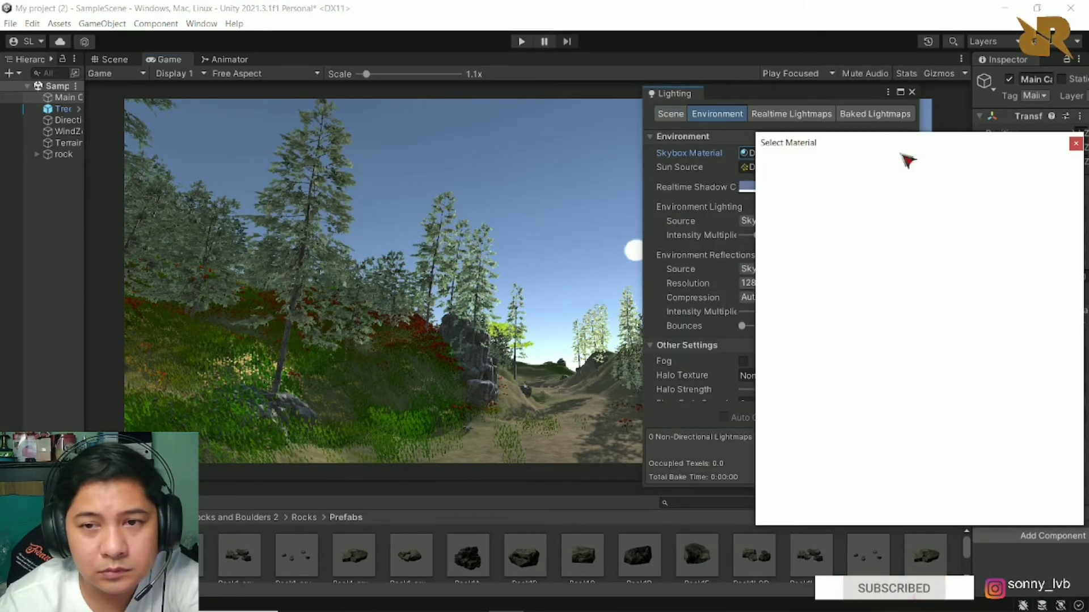
{"action": "type", "text": "sky"}
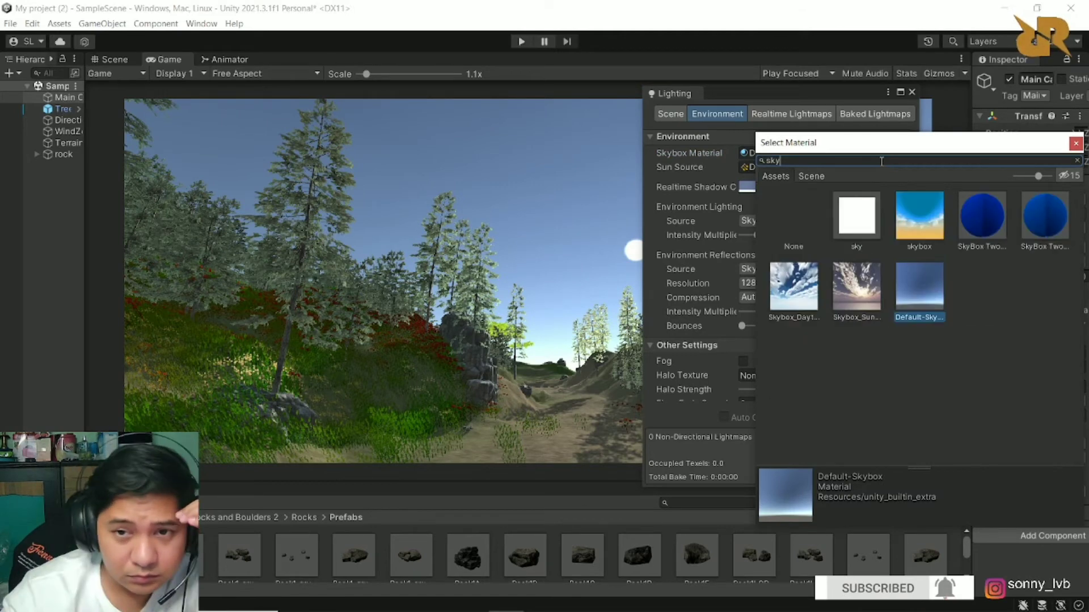
{"action": "left_click", "coordinate": [919, 217]}
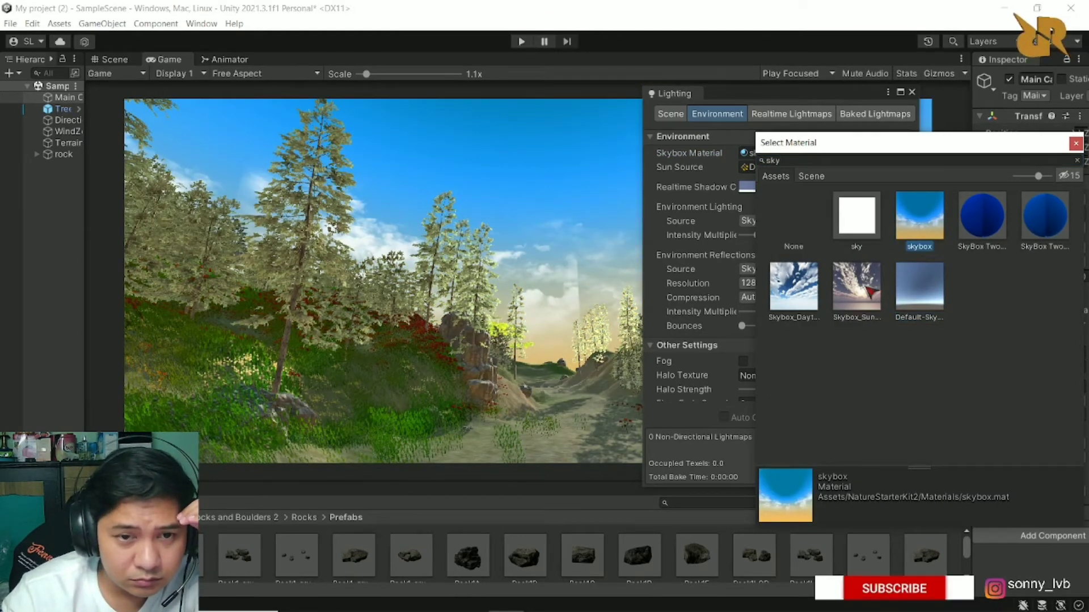
{"action": "left_click", "coordinate": [864, 284]}
{"action": "left_click", "coordinate": [799, 304]}
{"action": "left_click", "coordinate": [856, 296]}
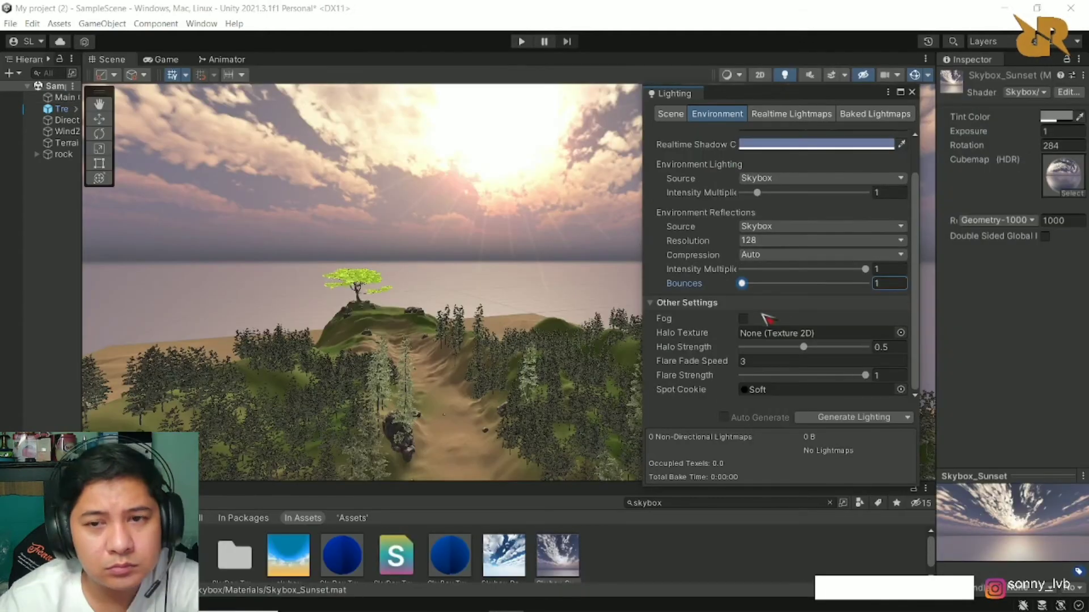
Step: Lower environment intensity to 0.63, keep reflection resolution 128 and set halo strength 0.529
{"action": "left_click_drag", "start_coordinate": [757, 193], "coordinate": [753, 193]}
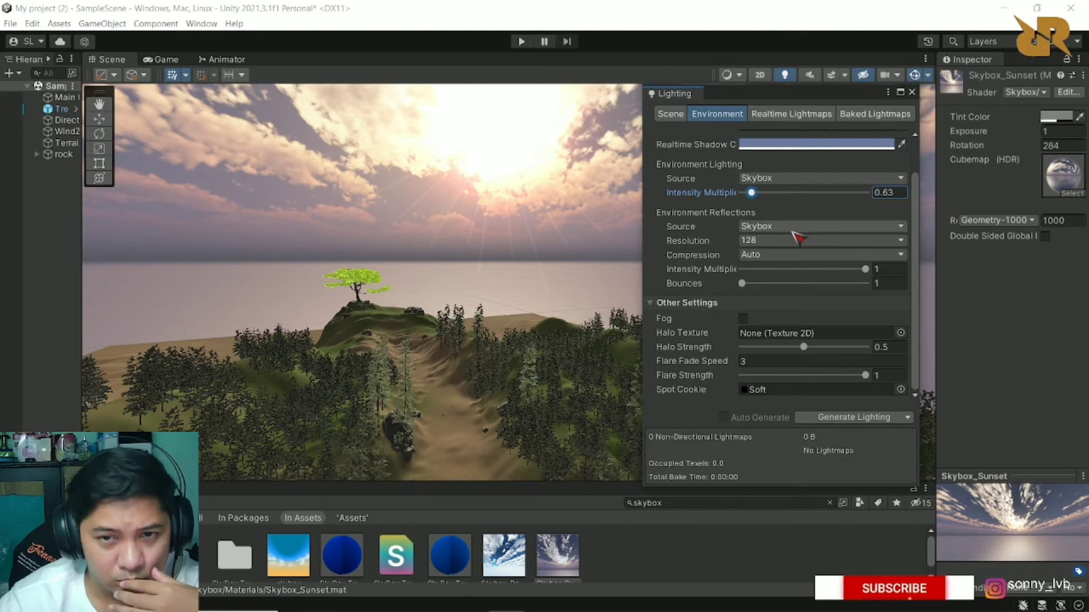
{"action": "left_click", "coordinate": [885, 244]}
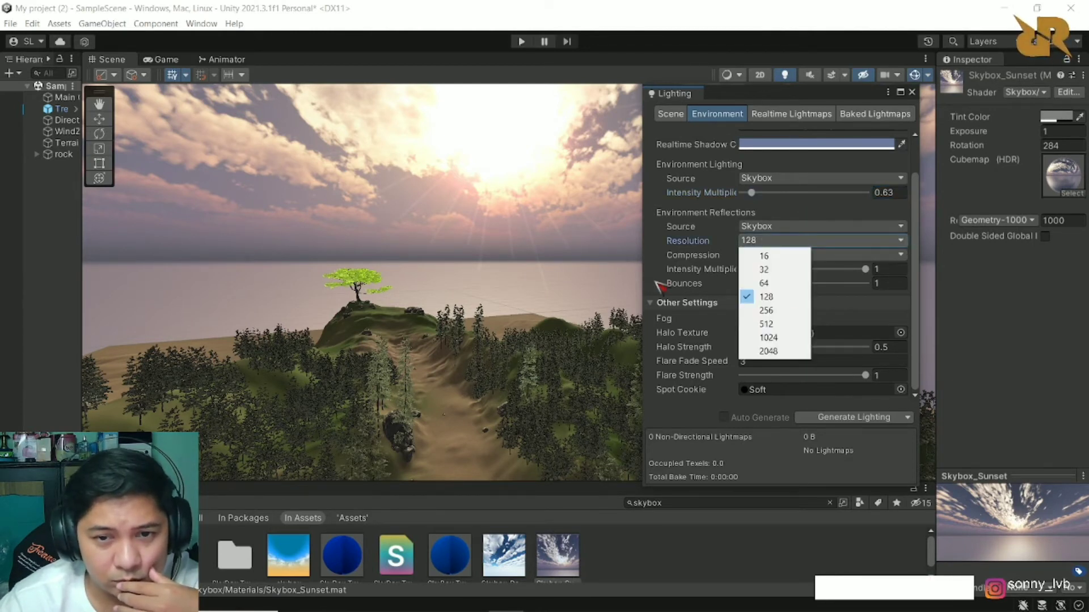
{"action": "left_click", "coordinate": [691, 286]}
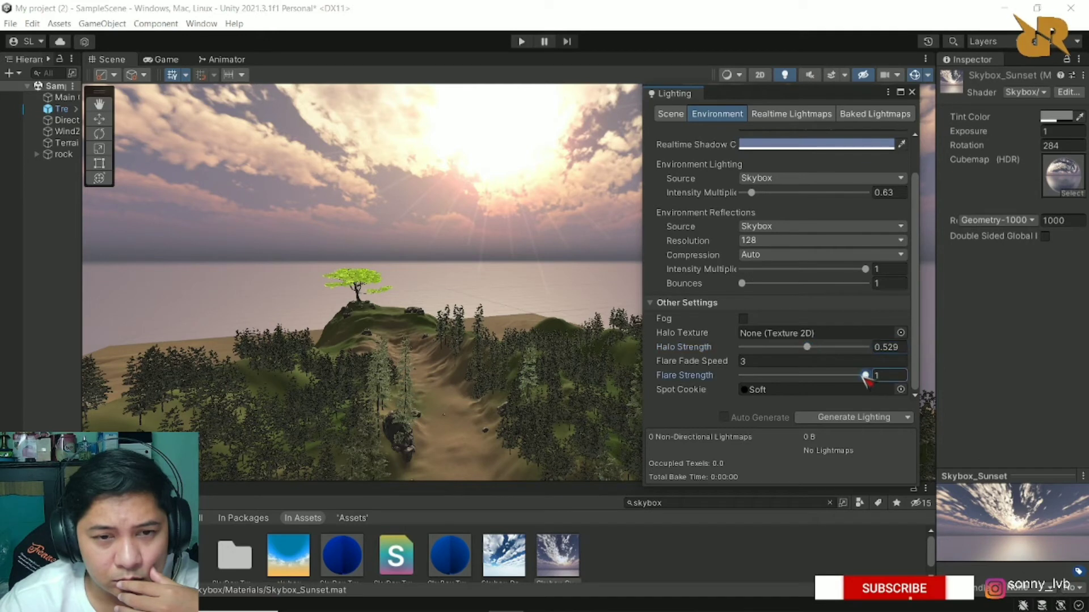
{"action": "left_click_drag", "start_coordinate": [865, 379], "coordinate": [886, 374]}
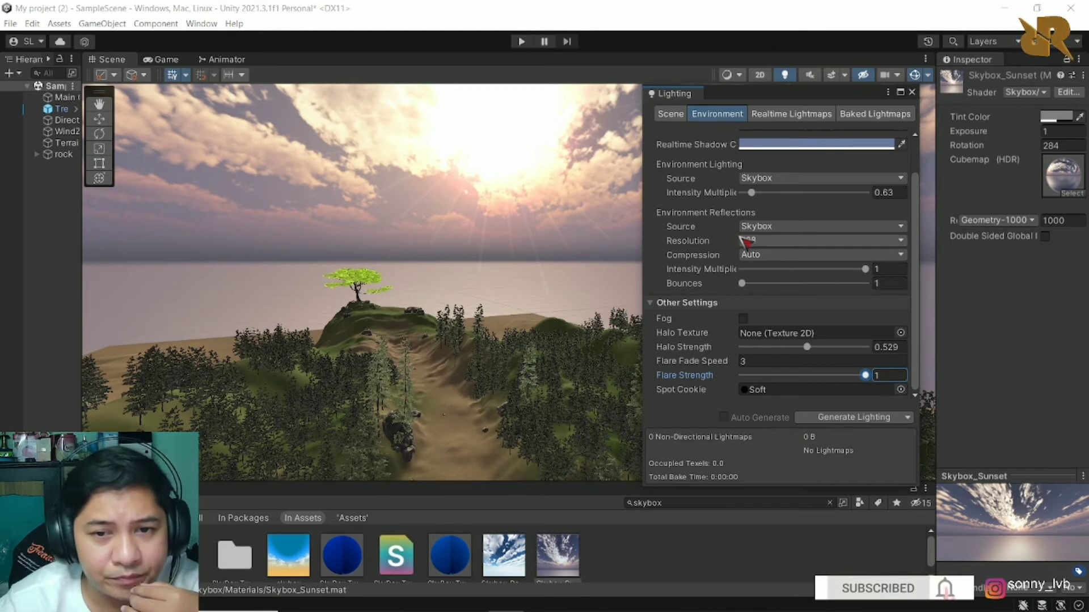
Step: Check the Realtime Lightmaps and Scene tabs of the Lighting window
{"action": "left_click", "coordinate": [790, 116]}
{"action": "left_click", "coordinate": [721, 114]}
{"action": "left_click", "coordinate": [682, 115]}
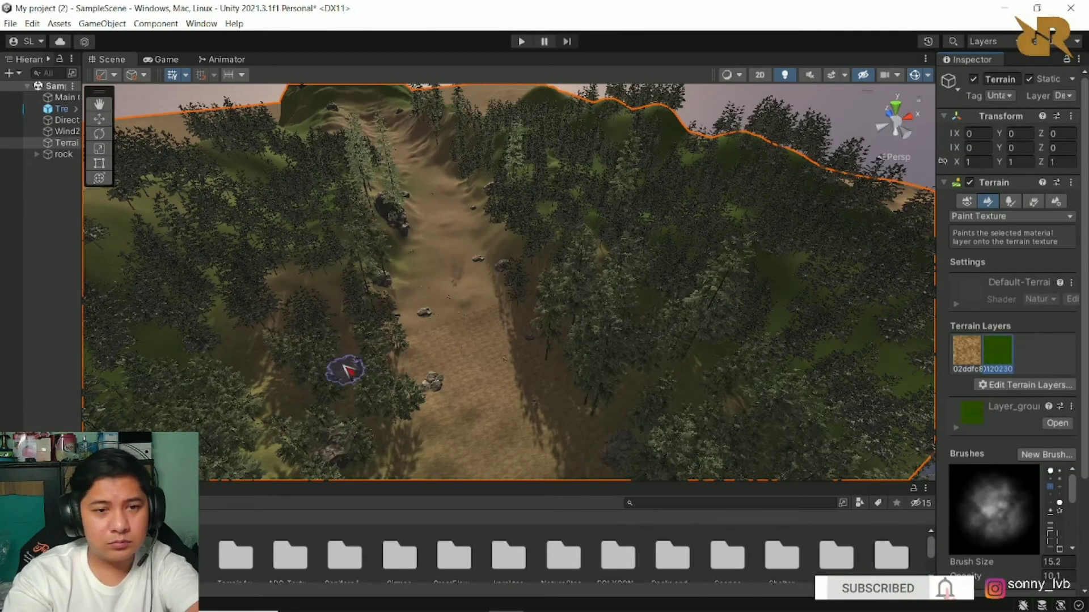
{"action": "scroll", "coordinate": [1000, 529], "scroll_direction": "down", "scroll_amount": 3}
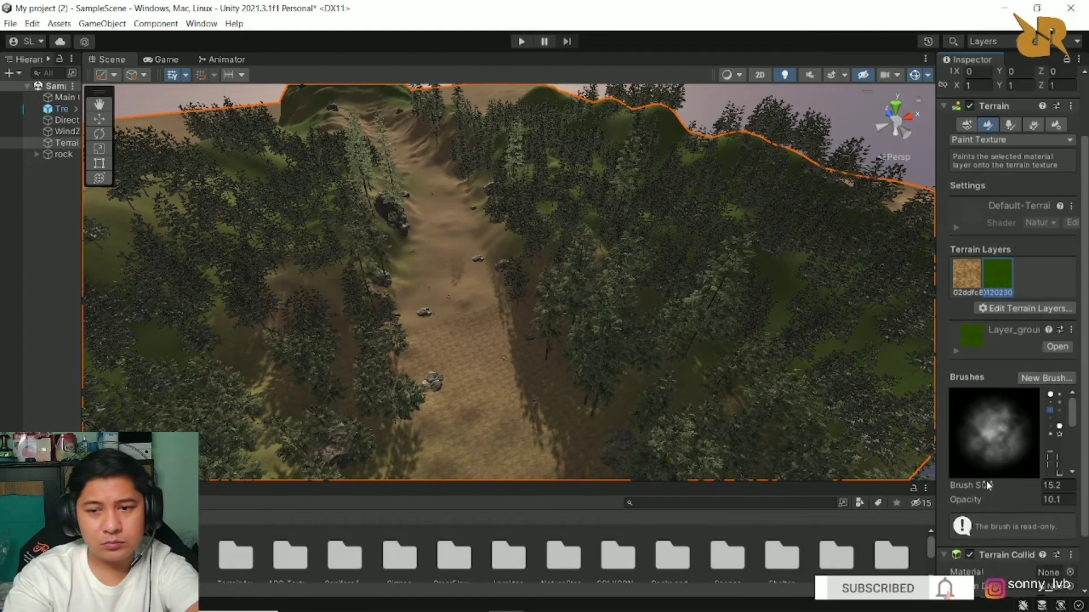
Step: Set the terrain texture brush size to 98, restore the Scene view width, and enter Play mode
{"action": "scroll", "coordinate": [1001, 529], "scroll_direction": "down", "scroll_amount": 3}
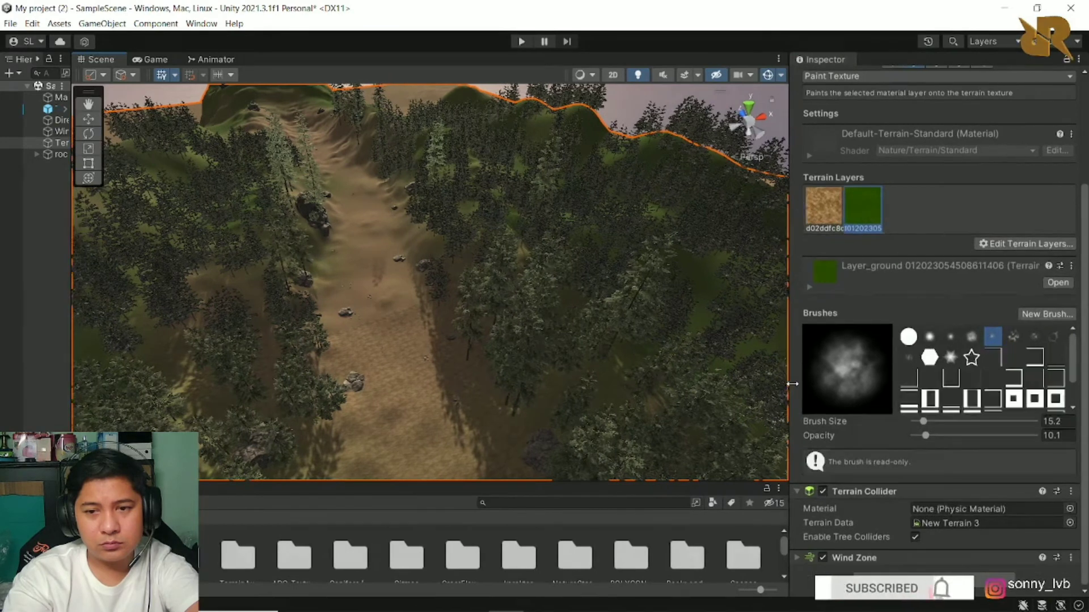
{"action": "left_click_drag", "start_coordinate": [934, 382], "coordinate": [799, 382]}
{"action": "left_click_drag", "start_coordinate": [920, 422], "coordinate": [941, 422]}
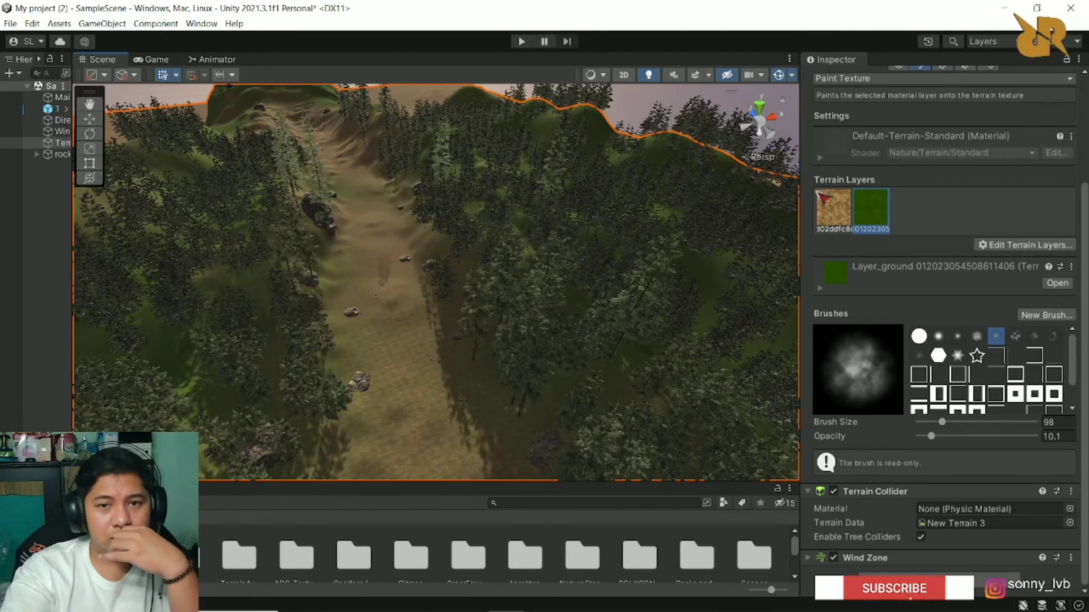
{"action": "left_click_drag", "start_coordinate": [800, 238], "coordinate": [1006, 238]}
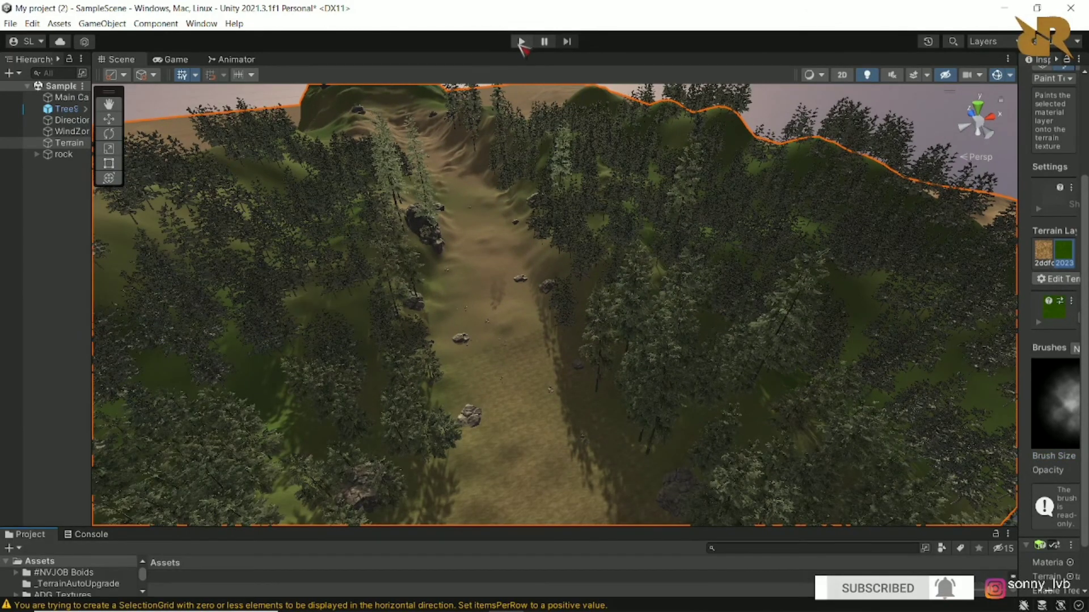
{"action": "left_click", "coordinate": [520, 42]}
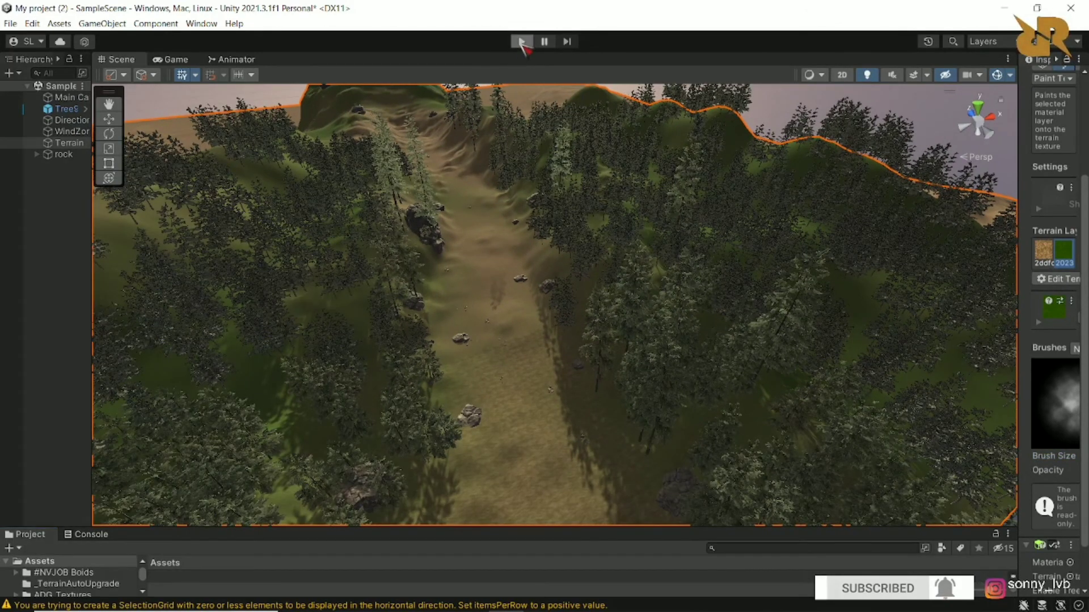